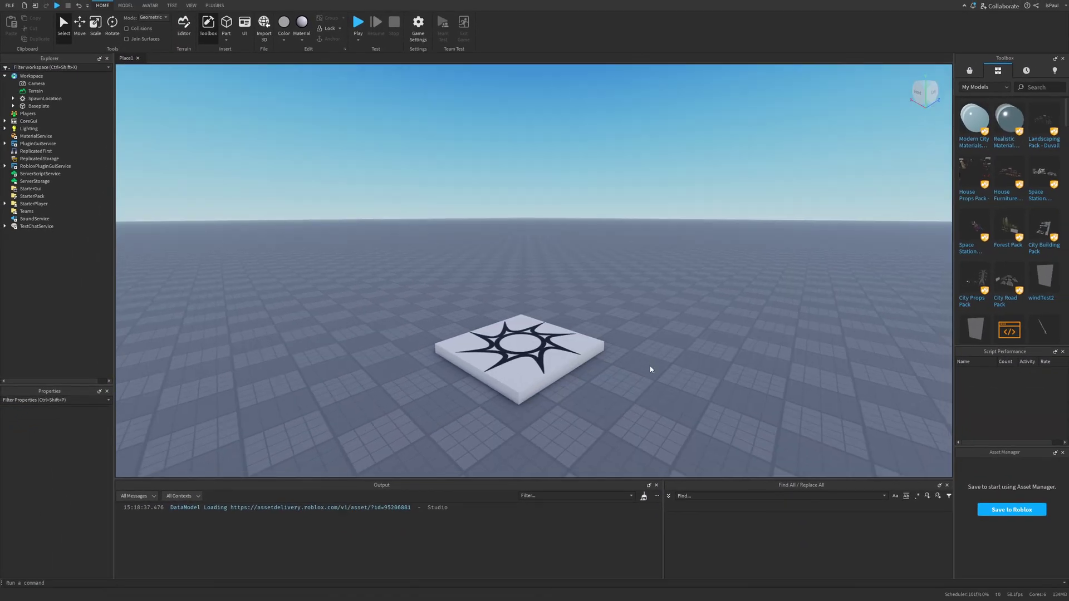
right_click_drag(650, 366, 581, 342)
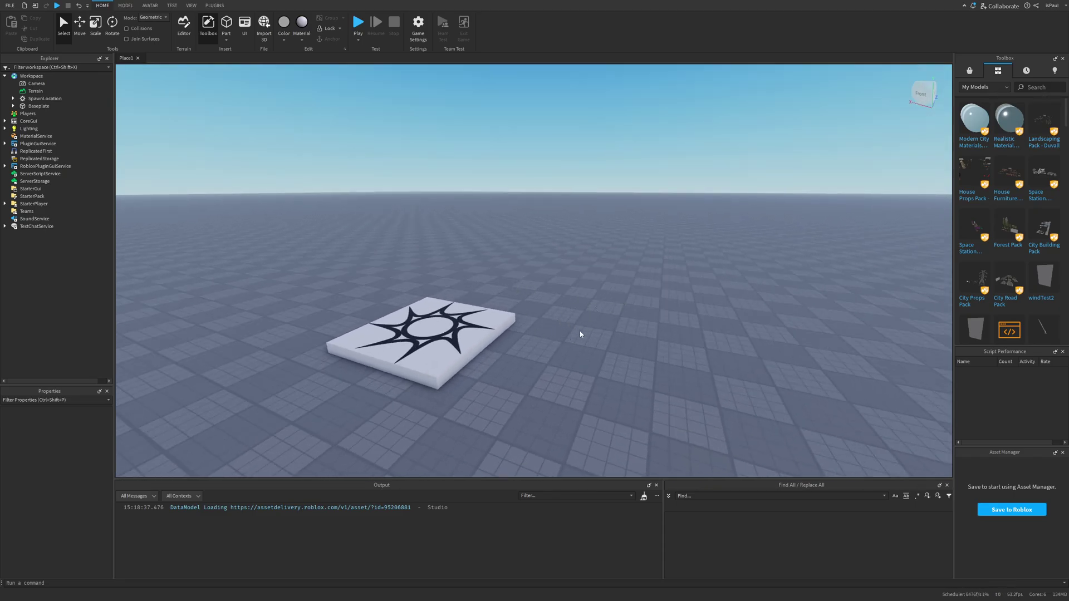
right_click_drag(596, 339, 590, 336)
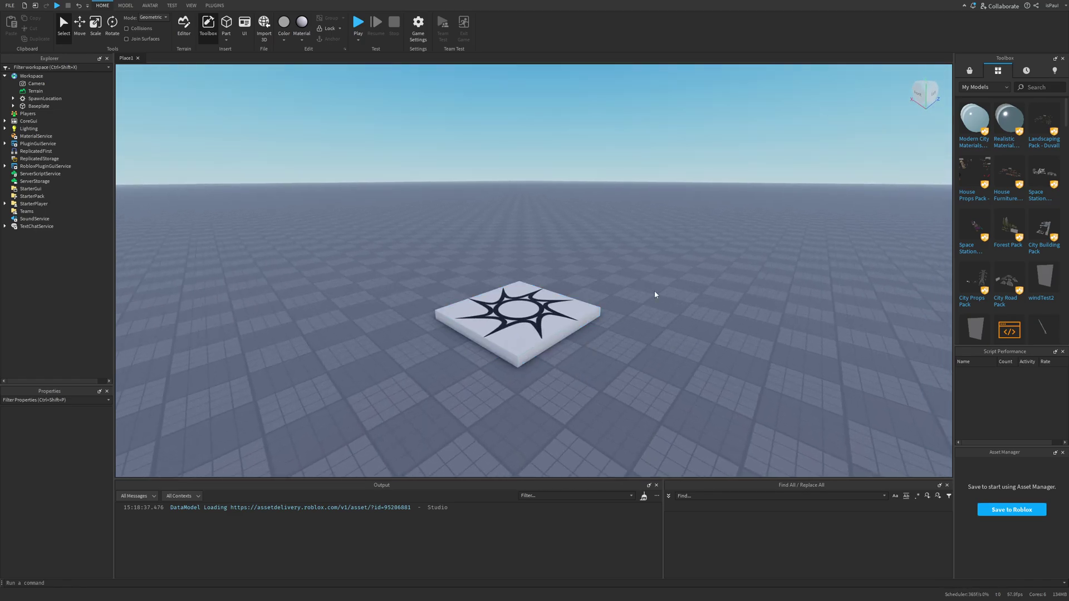
right_click_drag(654, 294, 640, 334)
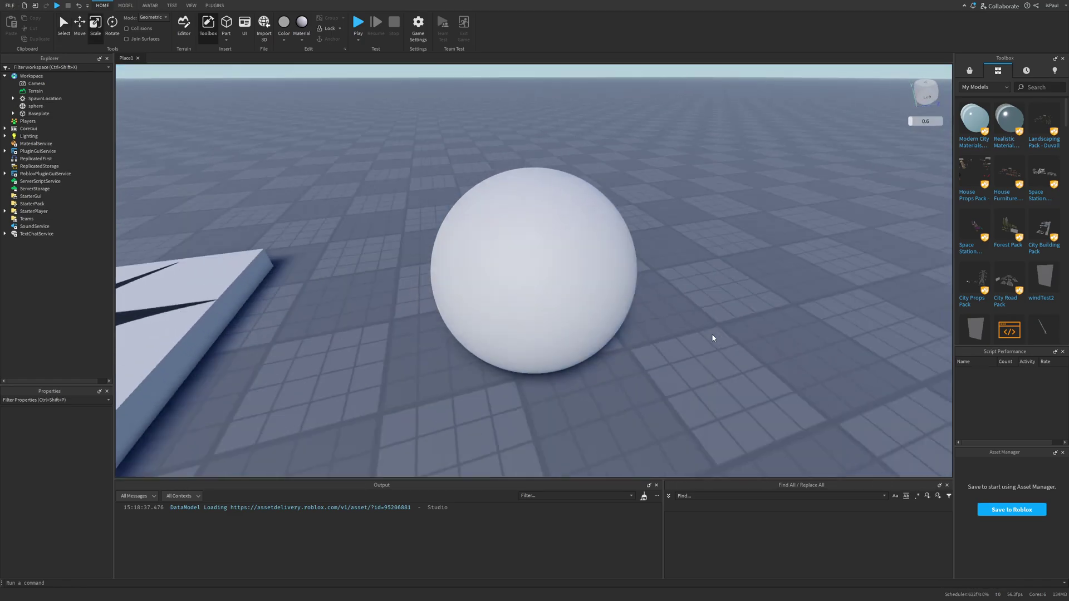
right_click_drag(711, 336, 712, 338)
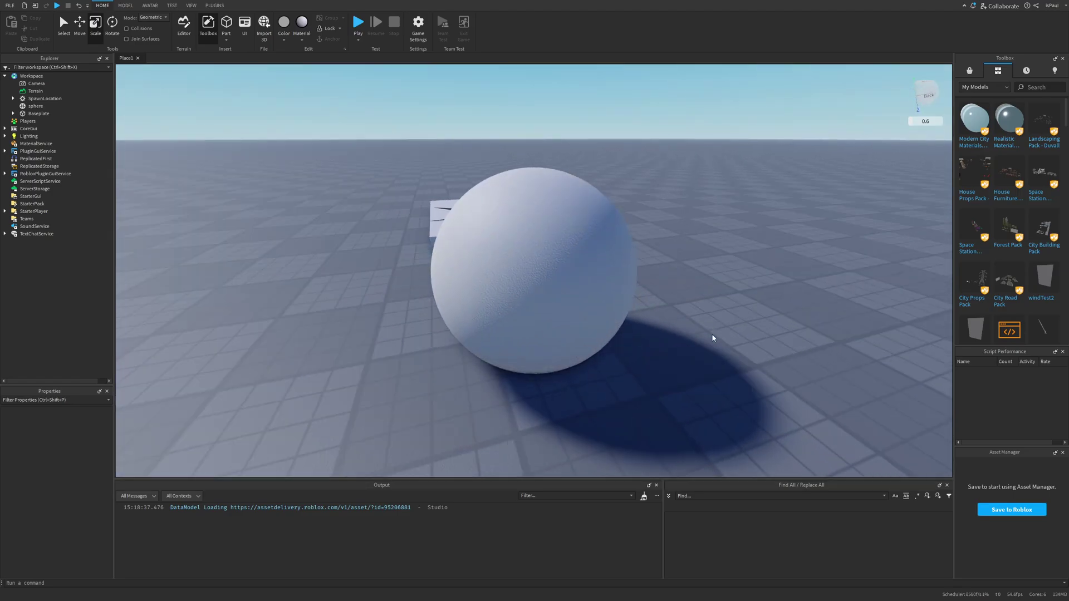
left_click(603, 291)
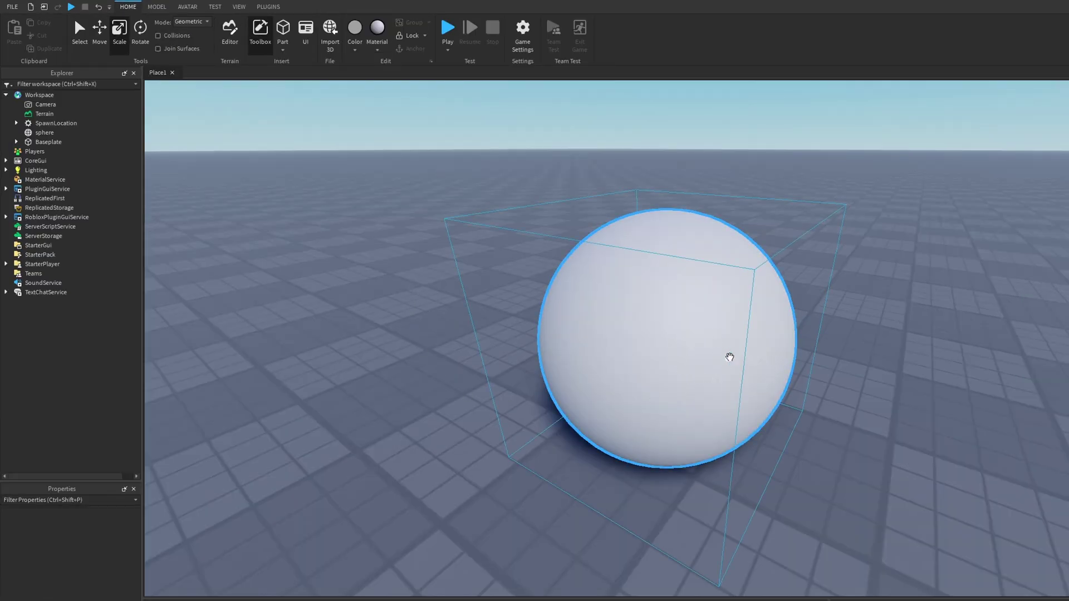
Enable the New Base Materials beta feature and save the beta feature selection.
left_click(13, 7)
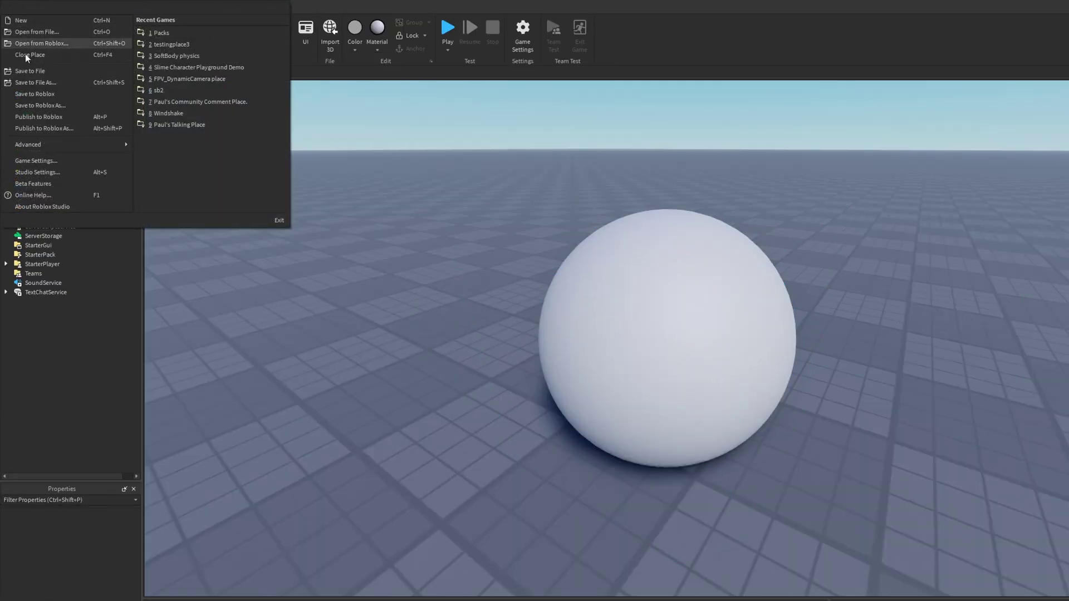
left_click(65, 183)
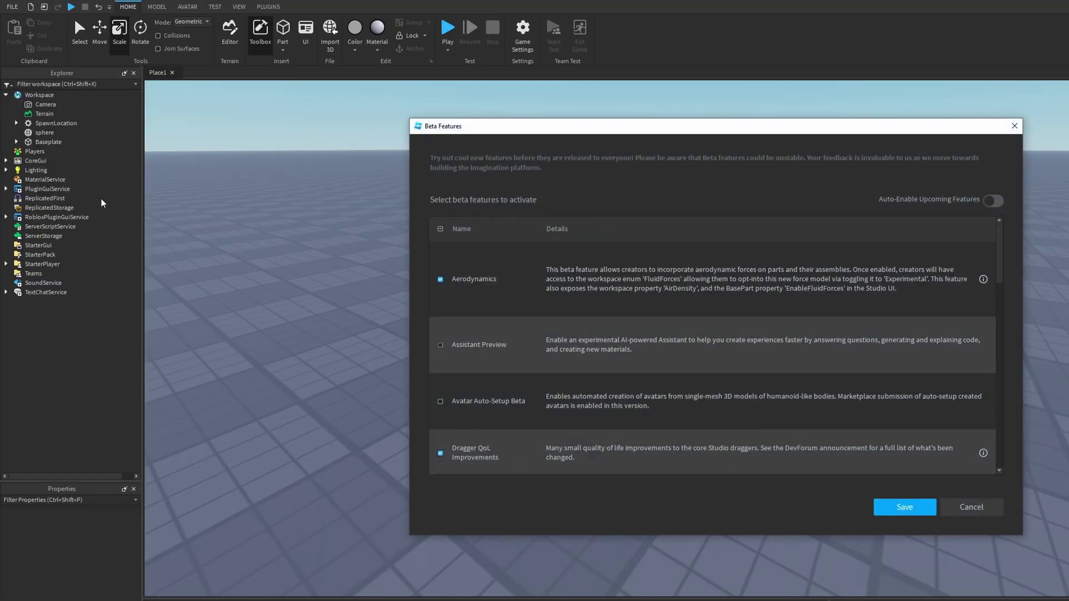
scroll(665, 265, "down", 10)
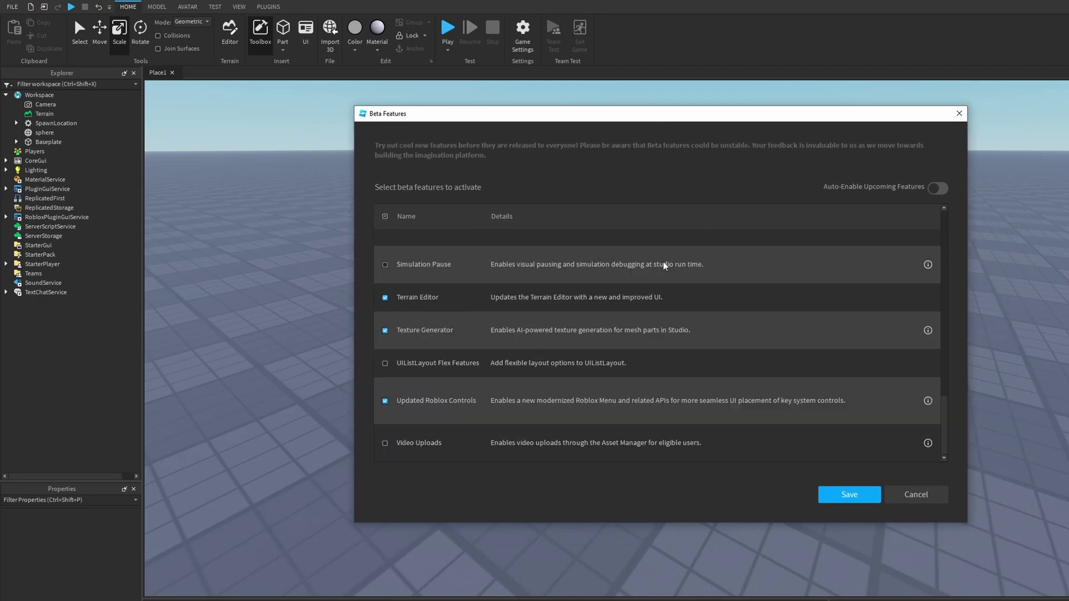
scroll(664, 265, "down", 3)
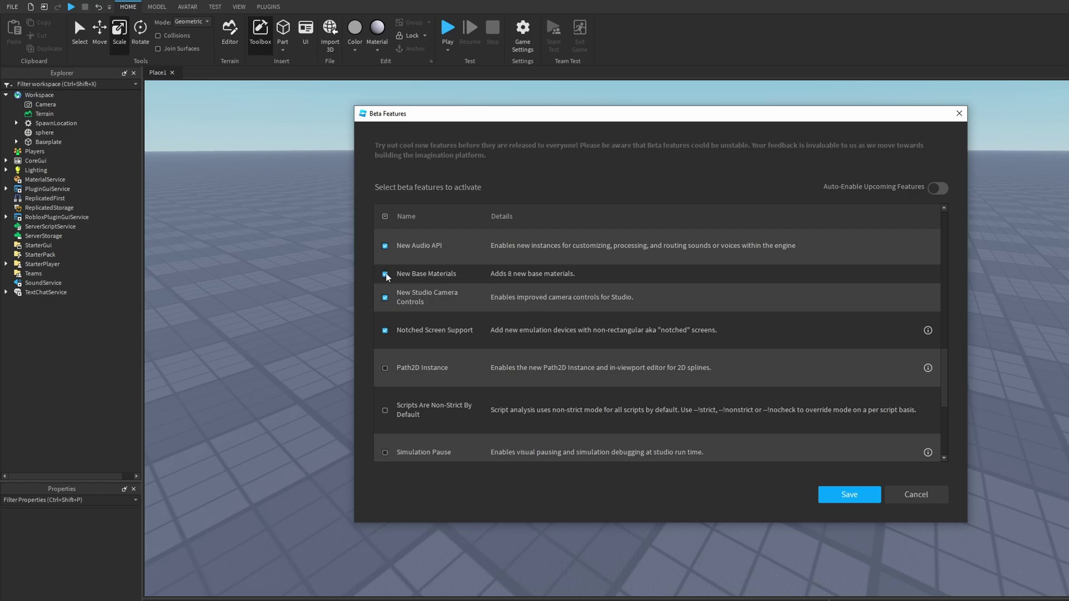
left_click(857, 497)
Set the sphere's material to Cardboard.
left_click(668, 362)
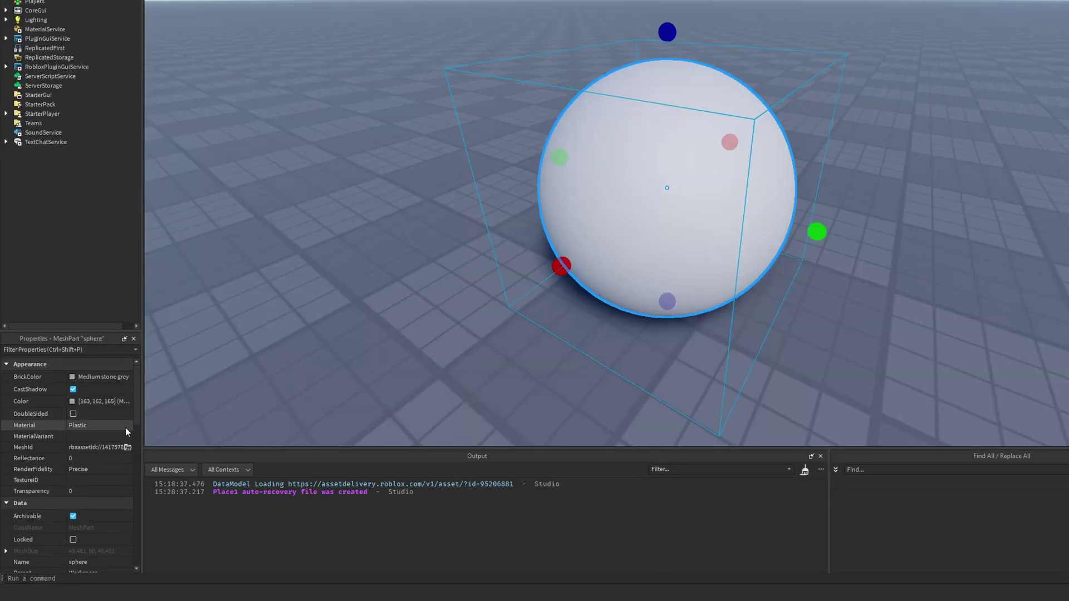
left_click(128, 426)
left_click(128, 427)
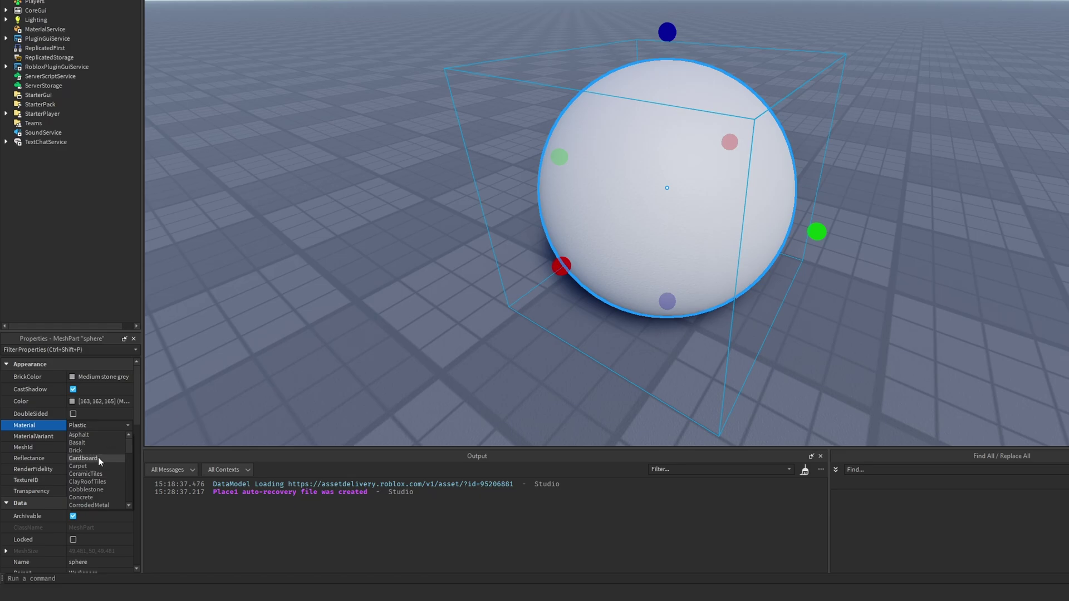
left_click(98, 458)
left_click(362, 326)
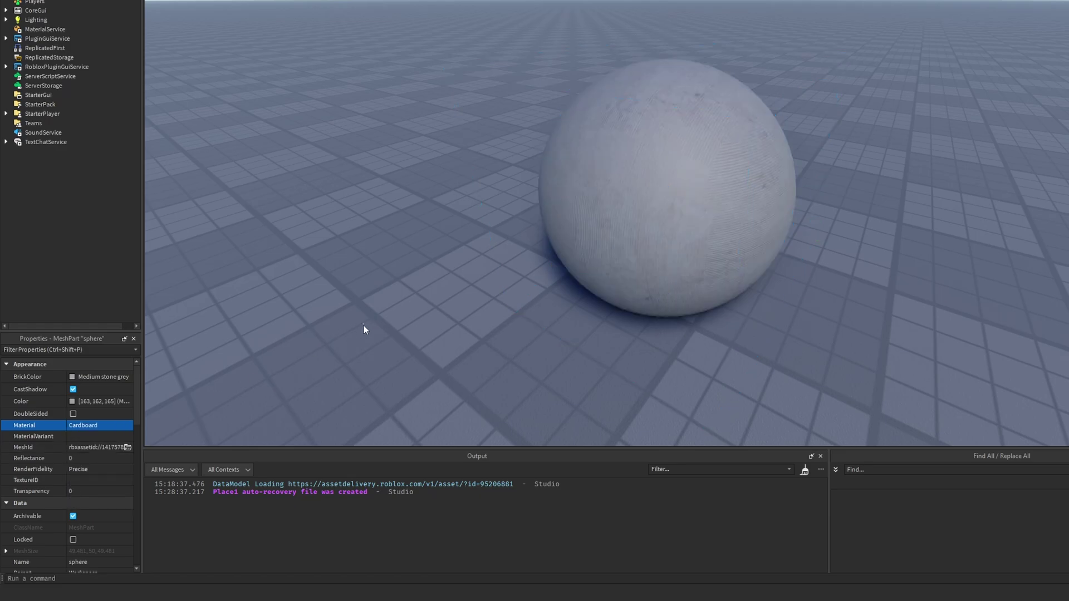
Recolour the cardboard sphere to a tan tone with RGB 204, 175, 126.
left_click(606, 241)
key("ctrl+3")
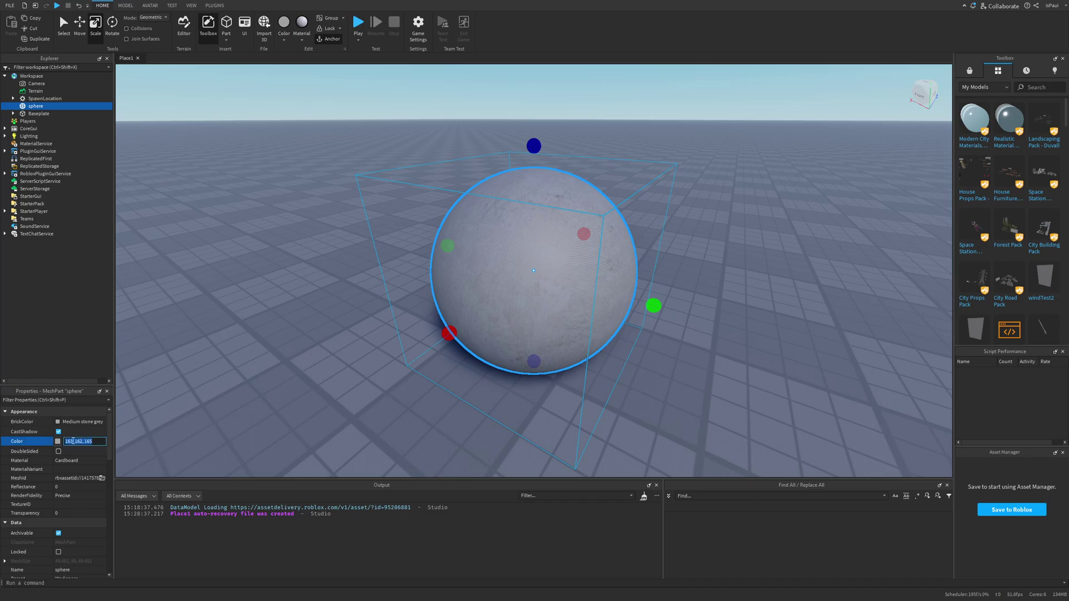
left_click(58, 441)
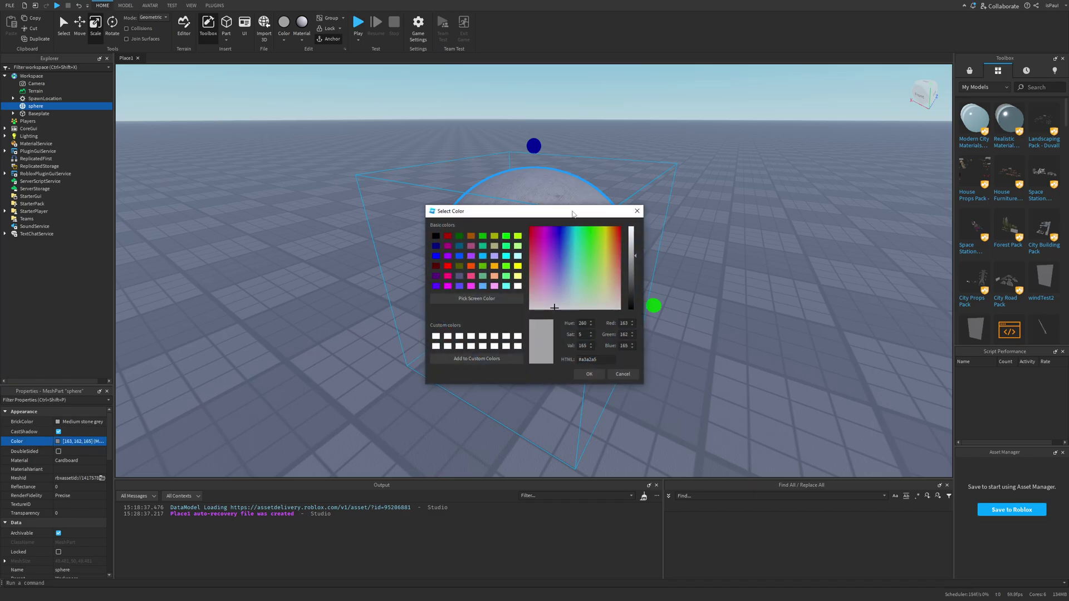
left_click_drag(572, 212, 278, 164)
left_click(315, 240)
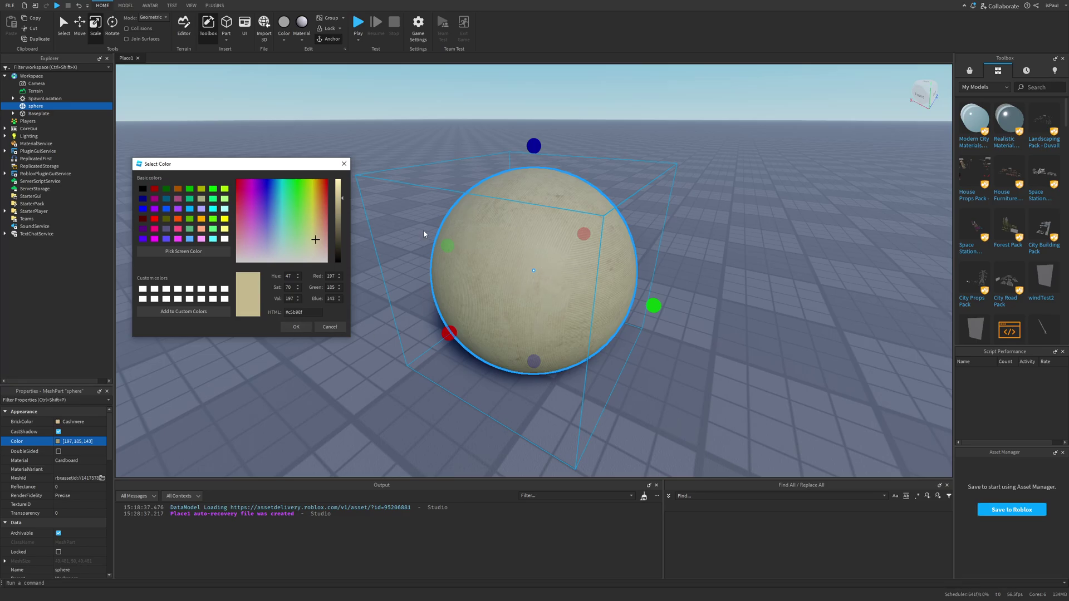
left_click(317, 231)
left_click(305, 329)
left_click(359, 355)
Examine the cardboard sphere's surface texture from several sides, including its shaded side.
right_click_drag(680, 351, 678, 351)
right_click_drag(768, 312, 568, 218)
left_click(540, 217)
right_click_drag(752, 279, 772, 269)
right_click_drag(709, 314, 748, 272)
left_click(512, 168)
right_click_drag(572, 204, 524, 194)
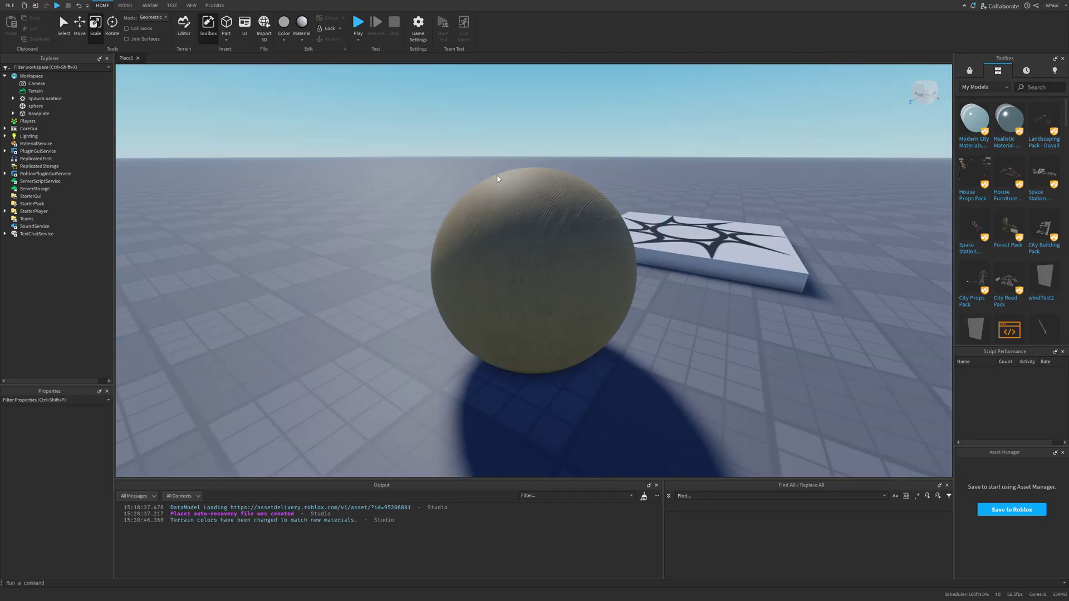
right_click_drag(497, 178, 551, 261)
right_click_drag(693, 318, 694, 319)
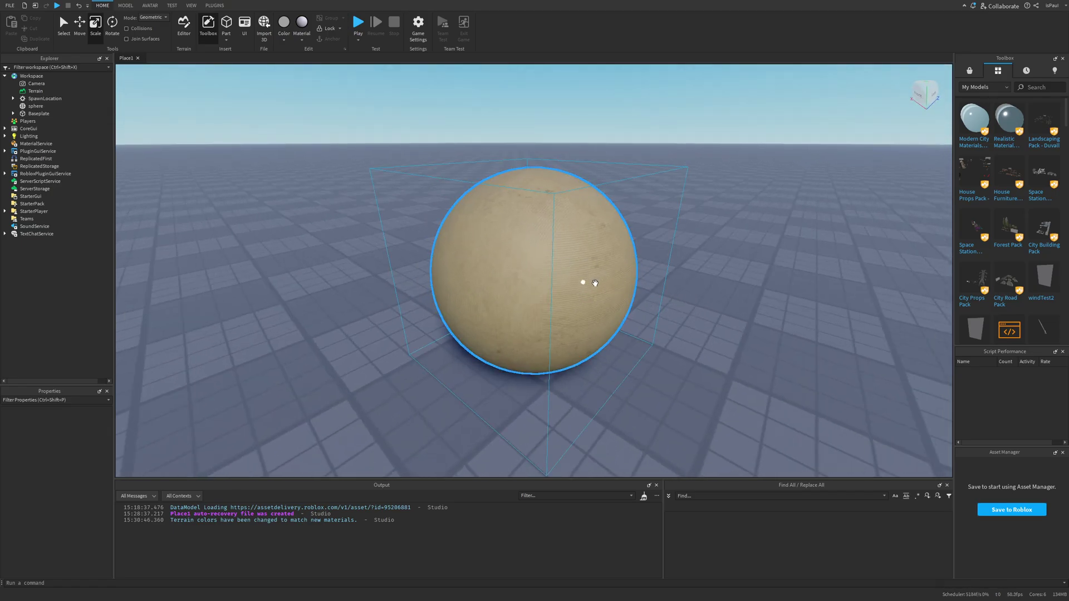
right_click_drag(597, 282, 598, 280)
Duplicate the tan sphere beside the original and set the copy's material to Carpet.
right_click_drag(697, 336, 649, 326)
left_click(618, 349)
key("ctrl+2")
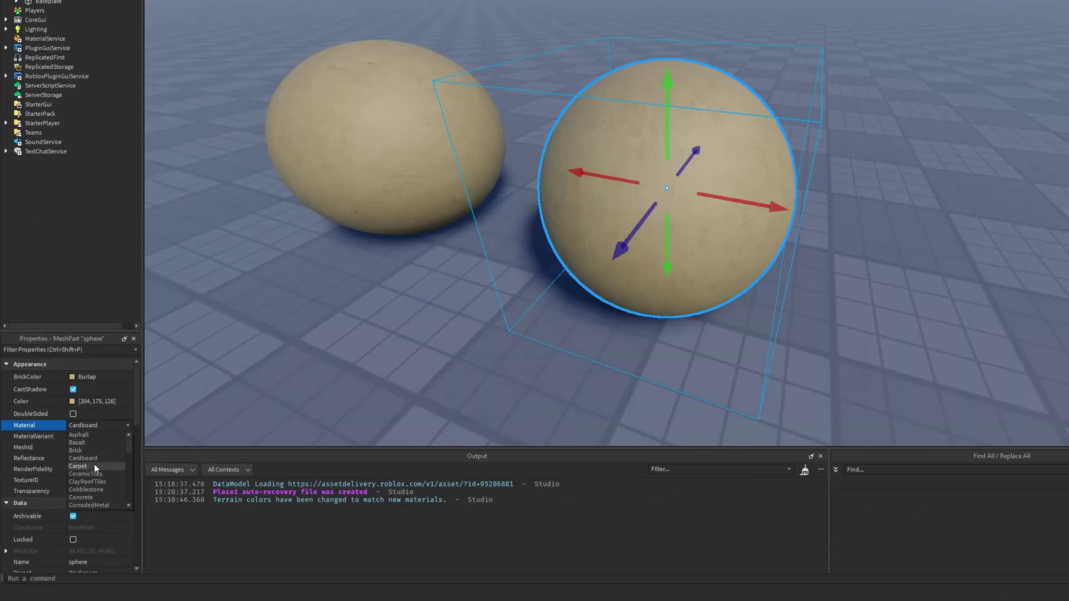
left_click(94, 465)
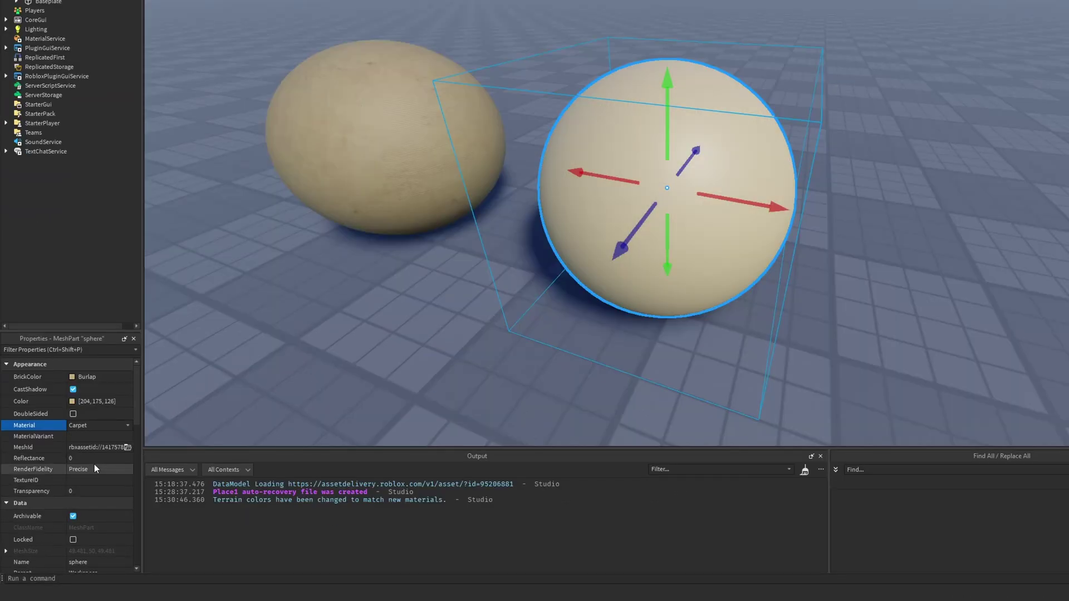
Recolour the carpet sphere to a dark red with RGB 112, 5, 5.
left_click(72, 401)
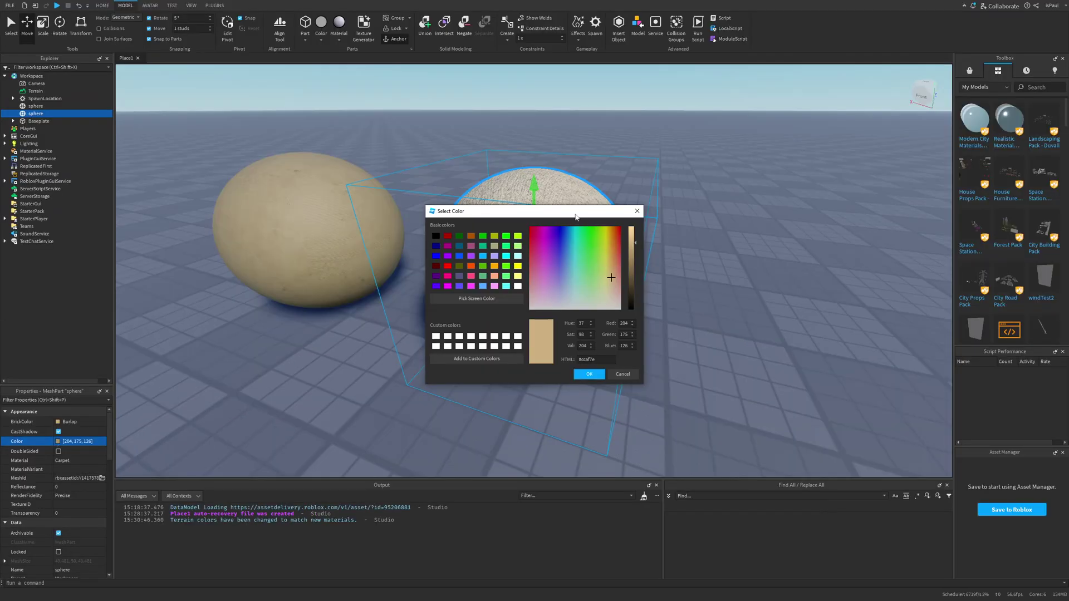
left_click_drag(574, 218, 342, 269)
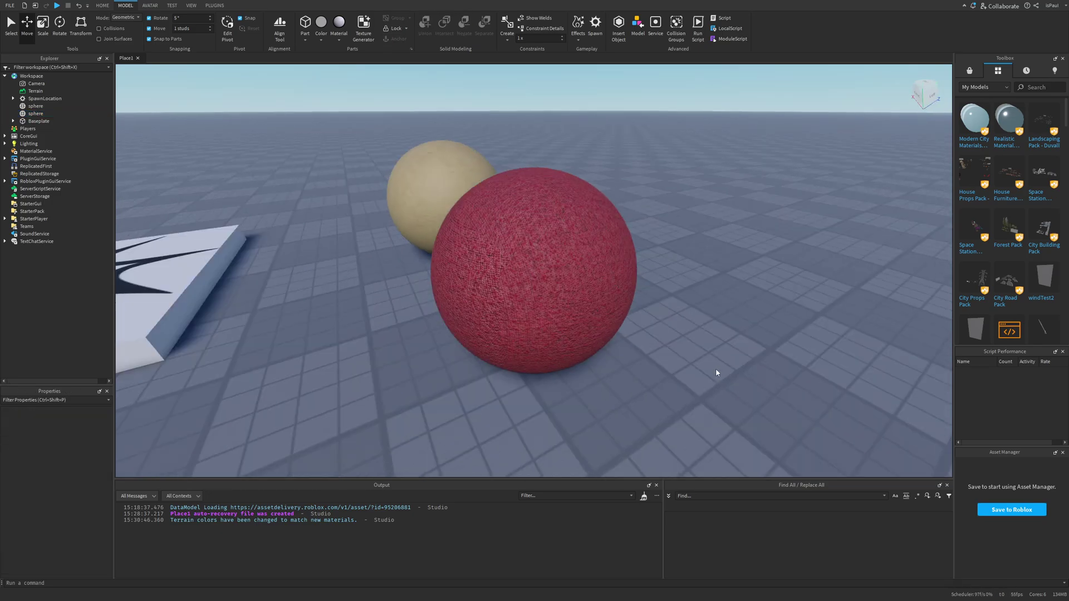
Examine the dark red carpet sphere's texture from different angles and distances.
right_click_drag(716, 368, 715, 341)
right_click_drag(718, 253, 723, 253)
right_click_drag(637, 247, 619, 284)
scroll(673, 277, "down", 5)
key("d")
right_click(526, 259)
left_click(562, 515)
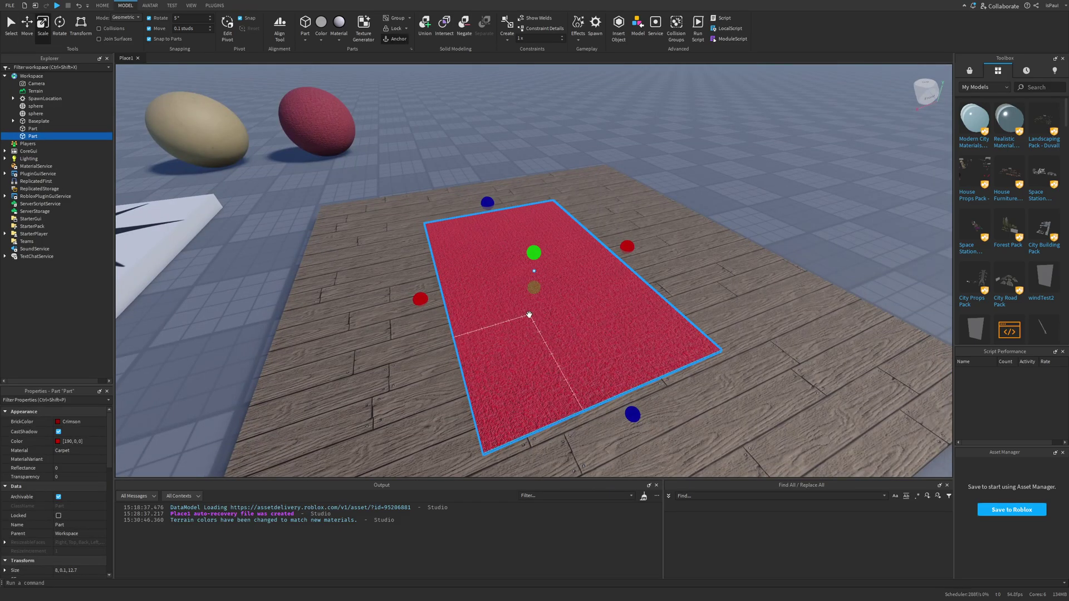
Recolour the flat carpet part lying on the wood plank floor to light blue.
left_click(58, 441)
left_click_drag(334, 227, 344, 315)
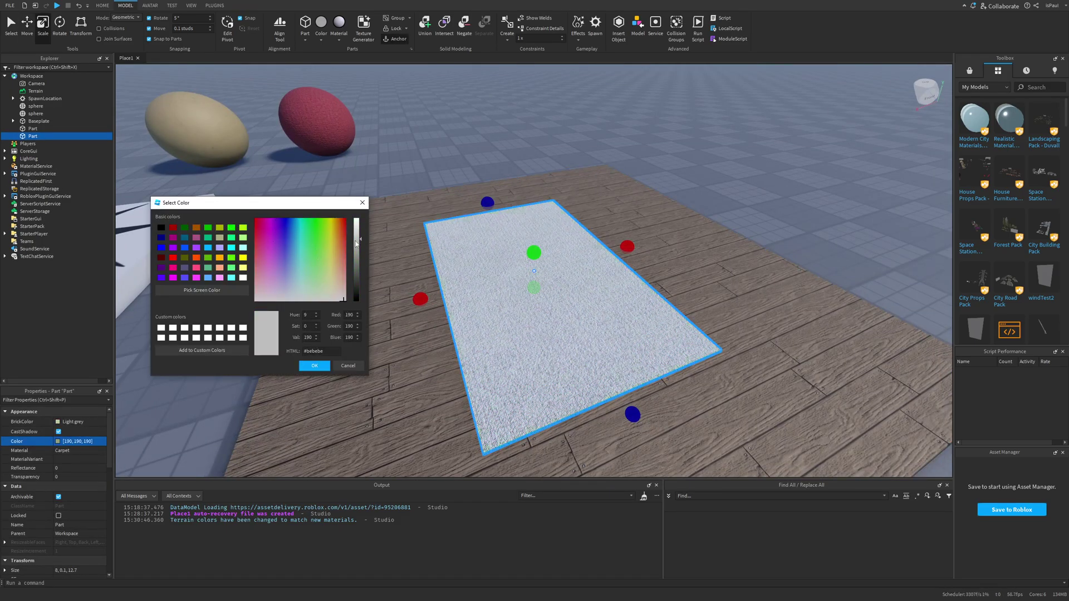
left_click_drag(356, 243, 257, 292)
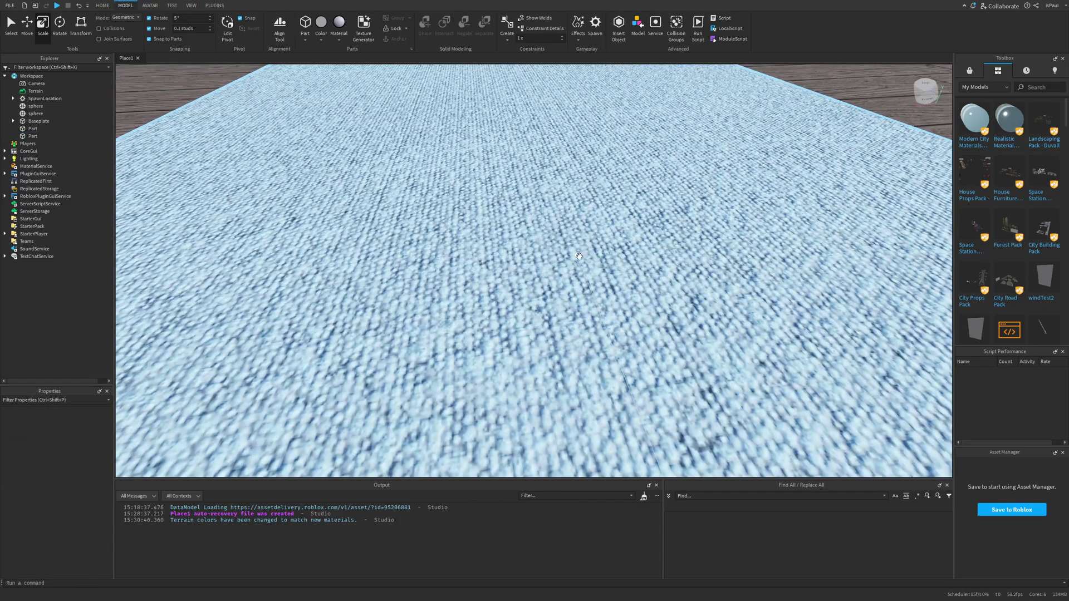
Examine the light blue carpet part's woven texture up close, from afar and from several angles.
scroll(577, 256, "down", 10)
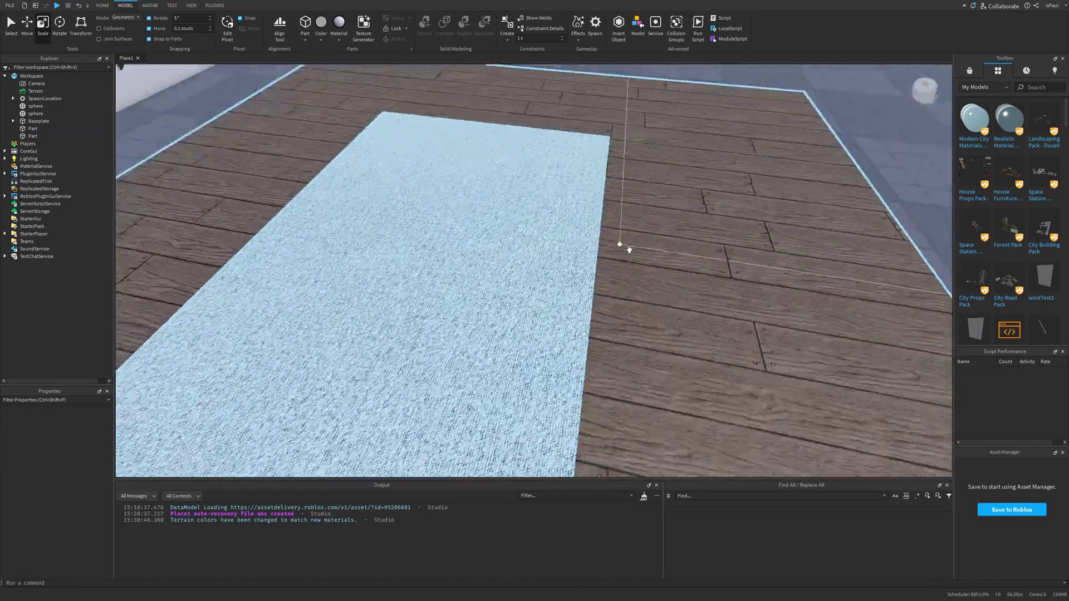
scroll(553, 318, "up", 8)
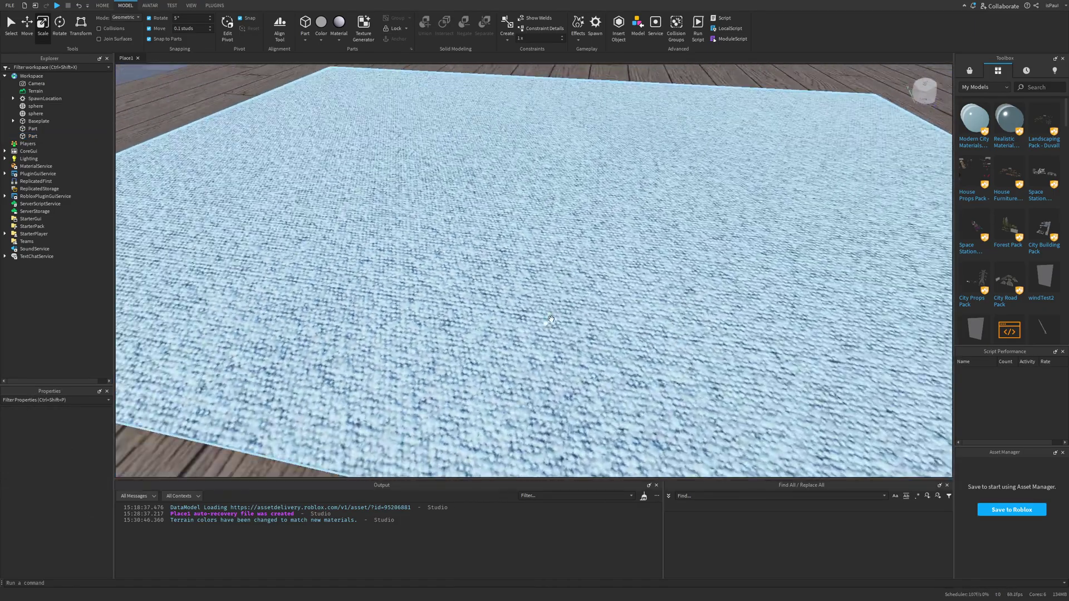
key("s")
key("w")
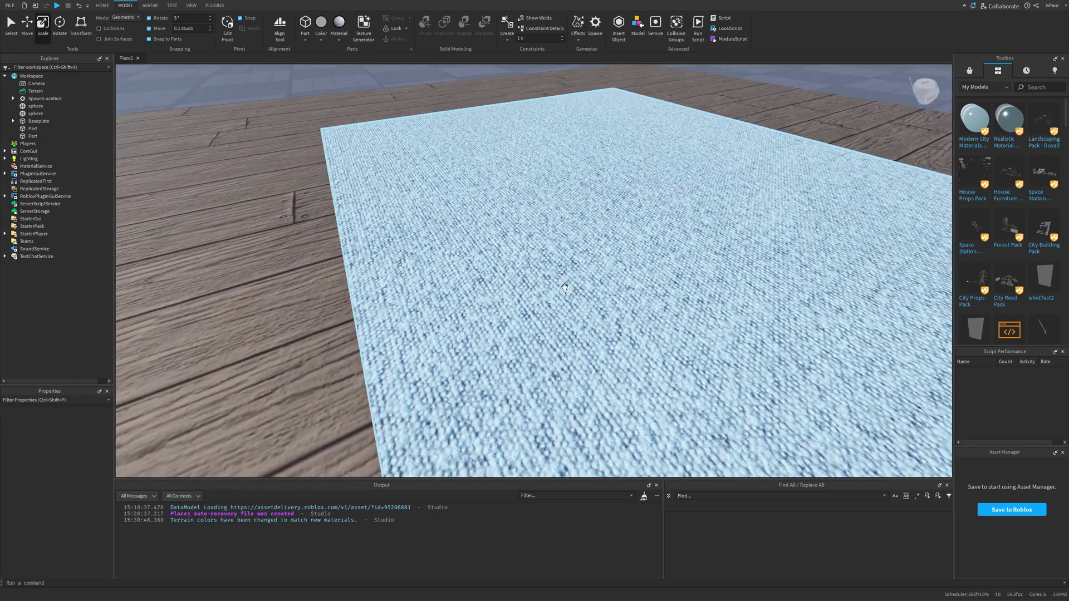
scroll(564, 288, "down", 6)
key("w")
right_click_drag(638, 284, 638, 284)
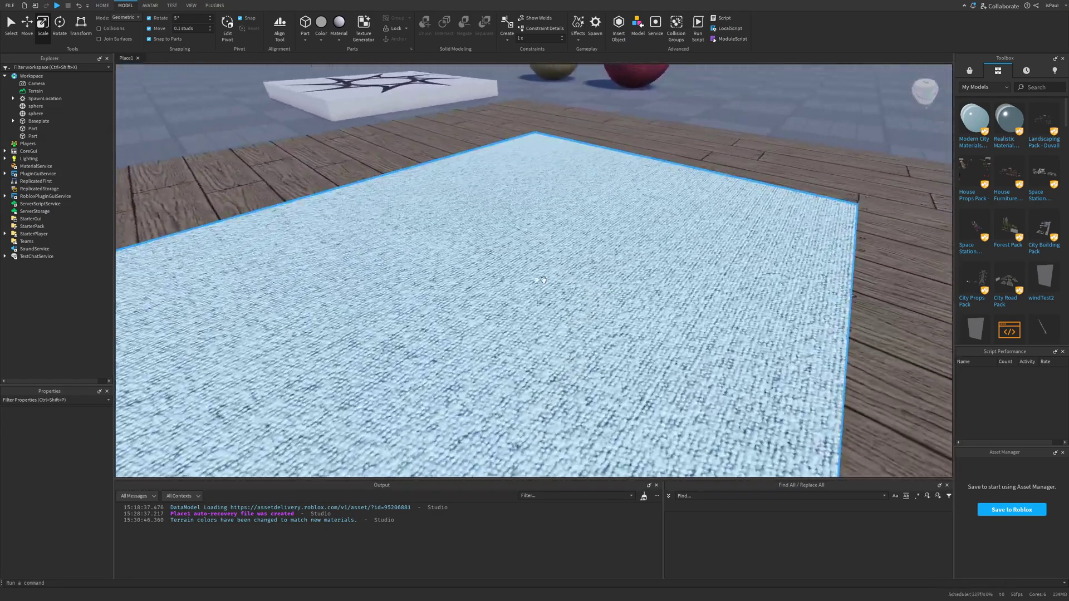
right_click_drag(546, 280, 551, 276)
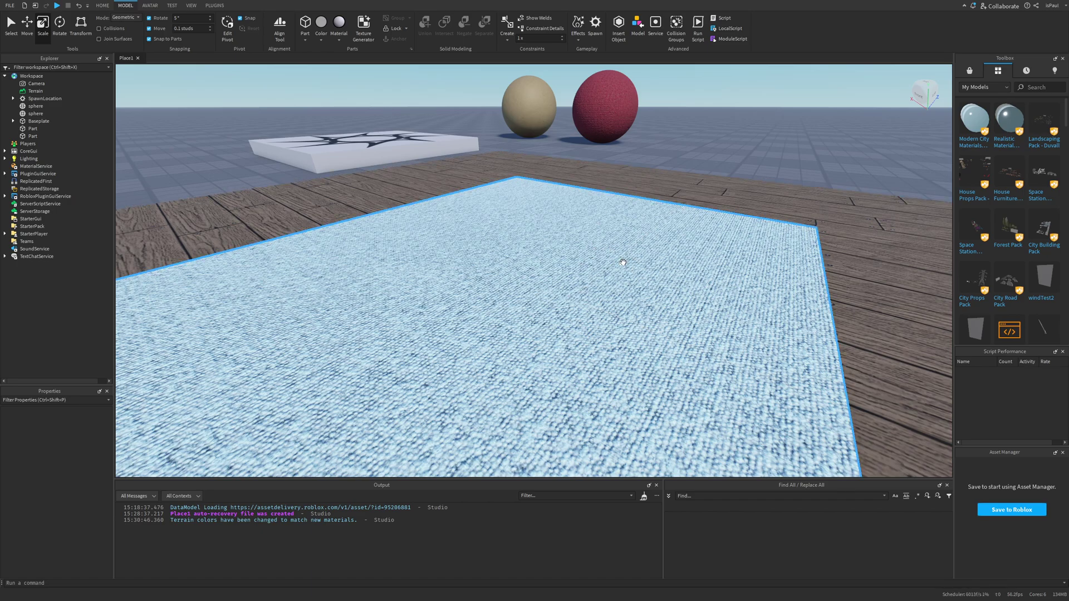
right_click_drag(623, 261, 608, 247)
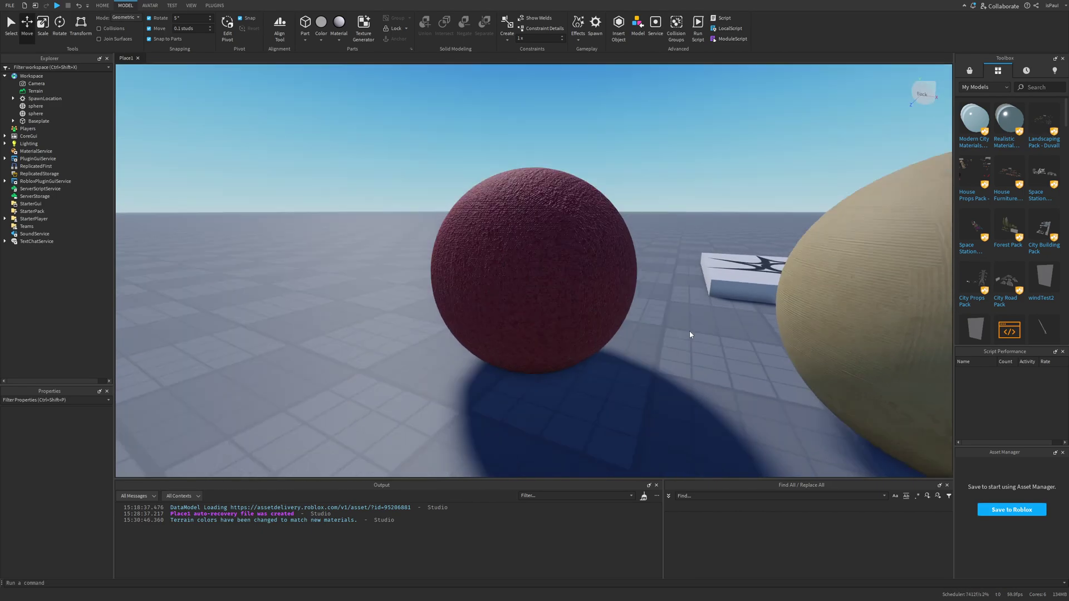
Duplicate the red carpet sphere beside the original and set the copy's material to CeramicTiles.
right_click_drag(689, 331, 689, 334)
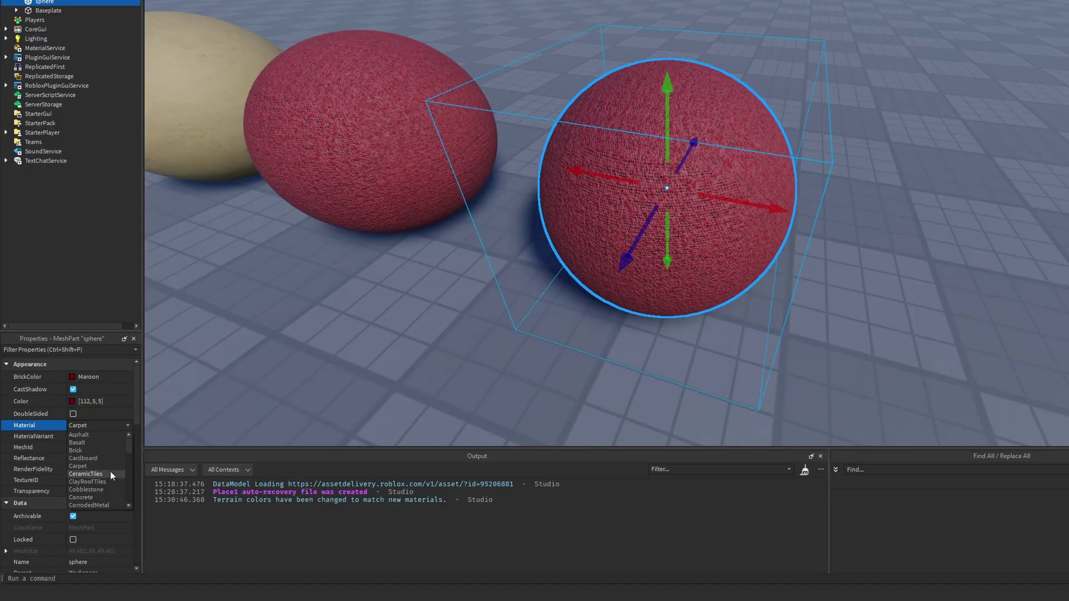
left_click(109, 473)
left_click(469, 376)
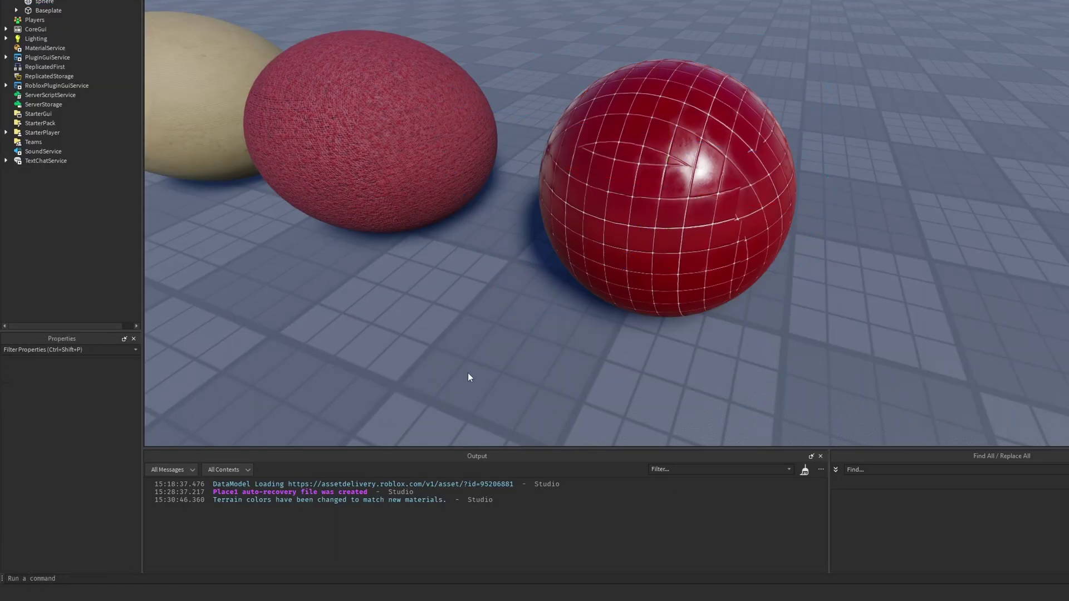
Recolour the ceramic tile sphere from dark red to white.
right_click_drag(468, 372, 469, 372)
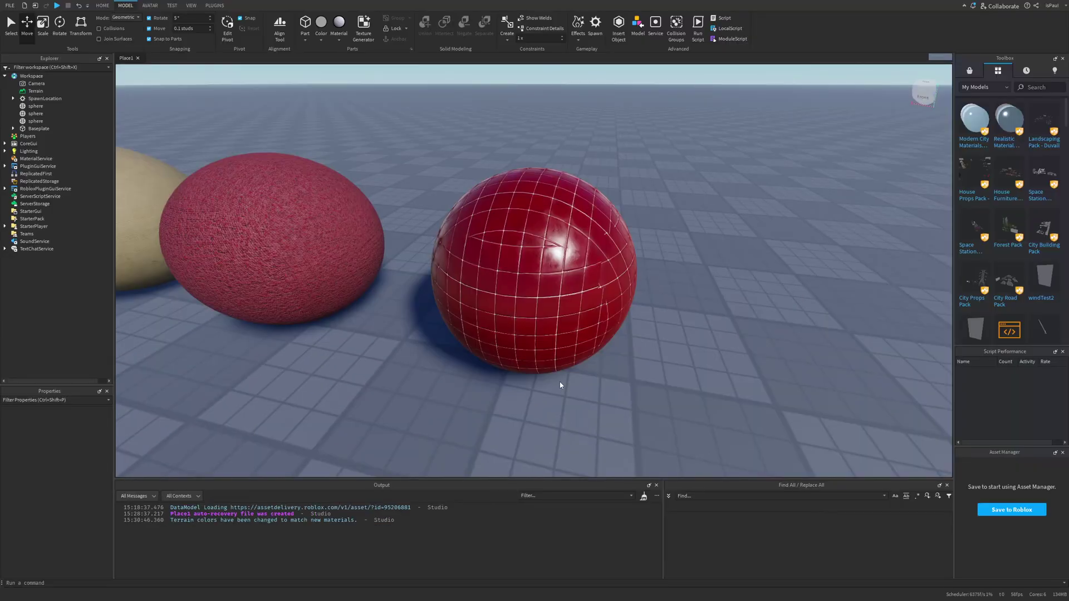
right_click_drag(559, 382, 697, 348)
right_click_drag(737, 295, 738, 300)
left_click(608, 299)
left_click(58, 441)
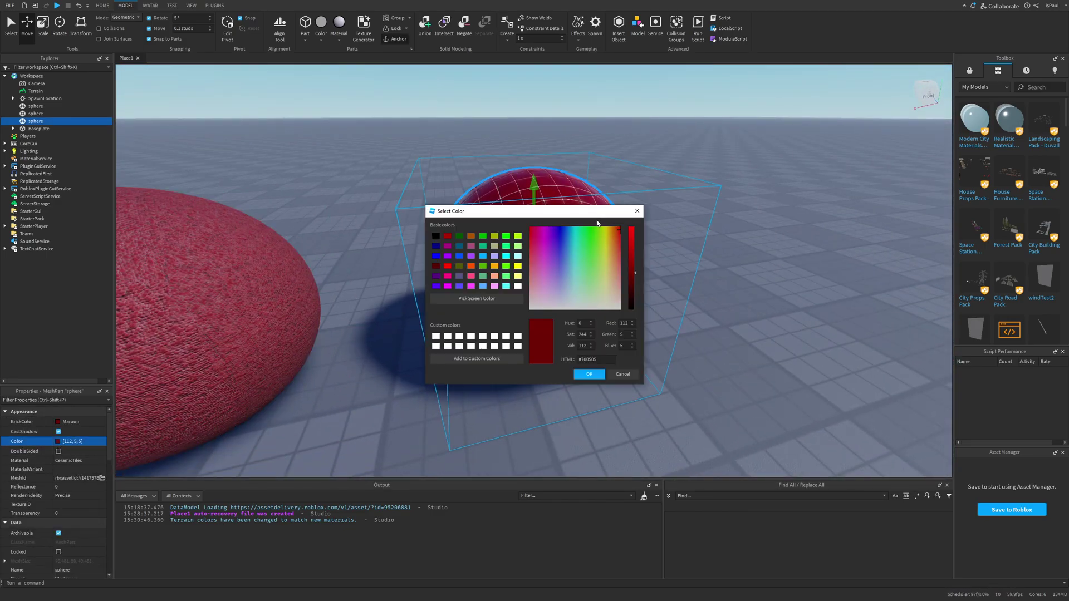
left_click_drag(523, 213, 288, 163)
left_click_drag(370, 254, 394, 261)
mouse_move(399, 222)
left_mouse_down()
mouse_move(401, 194)
mouse_move(403, 218)
left_mouse_up()
right_click_drag(693, 269, 694, 269)
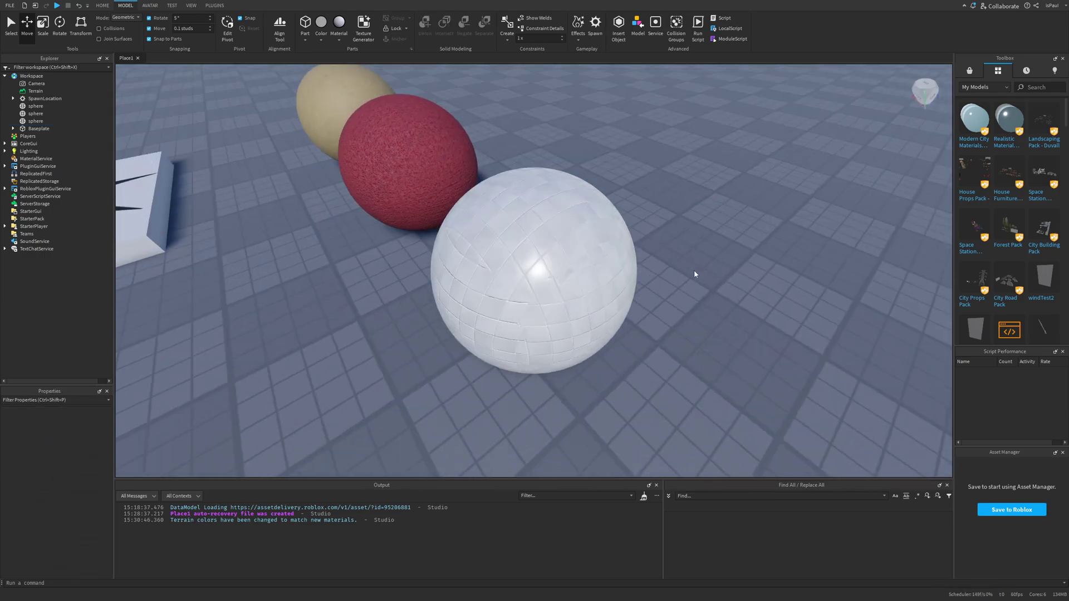
Examine the white ceramic tile sphere's grout lines and glossy reflections up close, from afar and from several angles.
right_click_drag(716, 312, 717, 312)
right_click_drag(771, 274, 771, 275)
scroll(664, 293, "up", 3)
key("w")
right_click_drag(664, 294, 664, 294)
key("s")
key("w")
right_click_drag(570, 261, 579, 236)
scroll(579, 236, "down", 2)
scroll(576, 238, "up", 2)
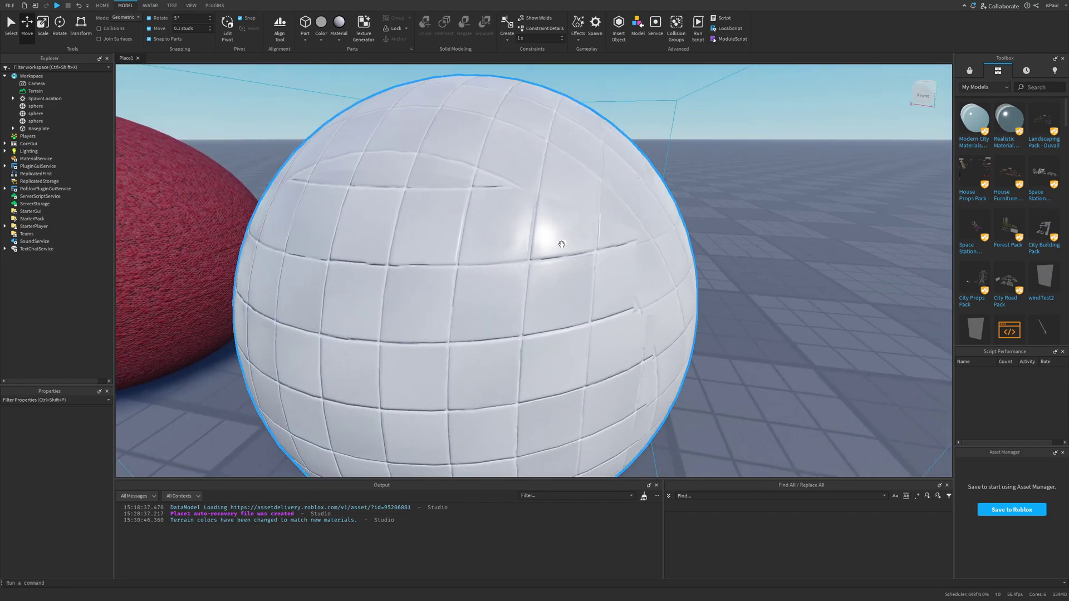
right_click_drag(513, 243, 523, 303)
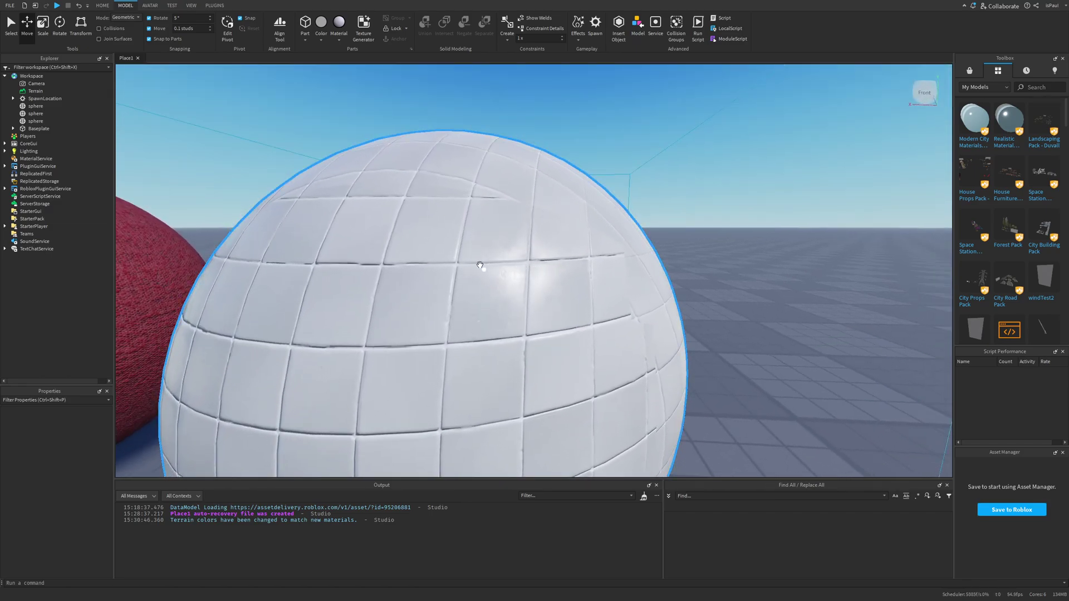
left_click(560, 264)
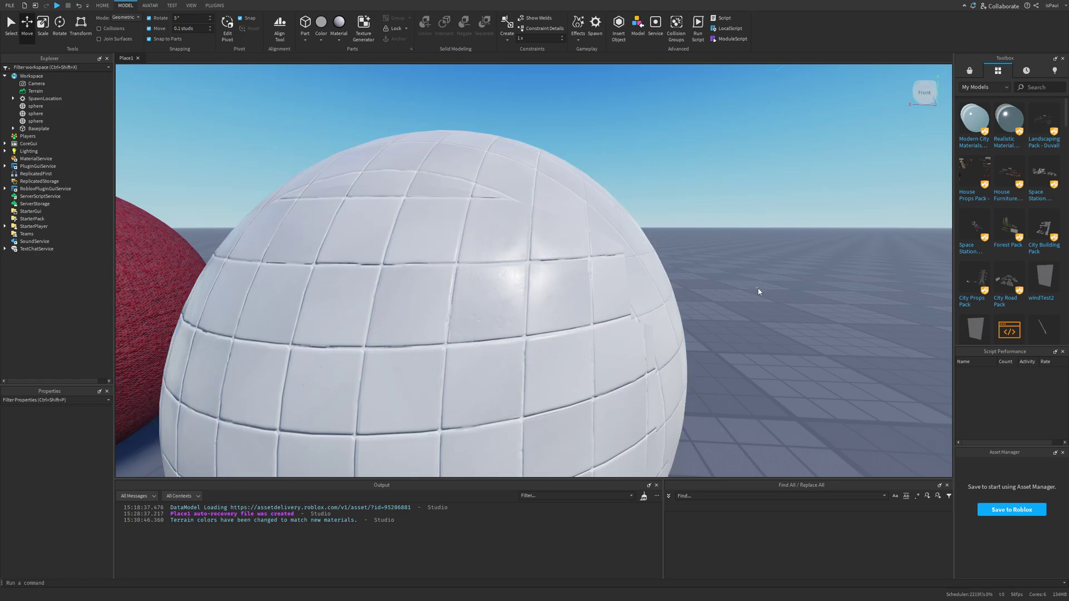
key("f")
scroll(535, 291, "down", 3)
right_click_drag(552, 305, 610, 323)
scroll(525, 277, "up", 1)
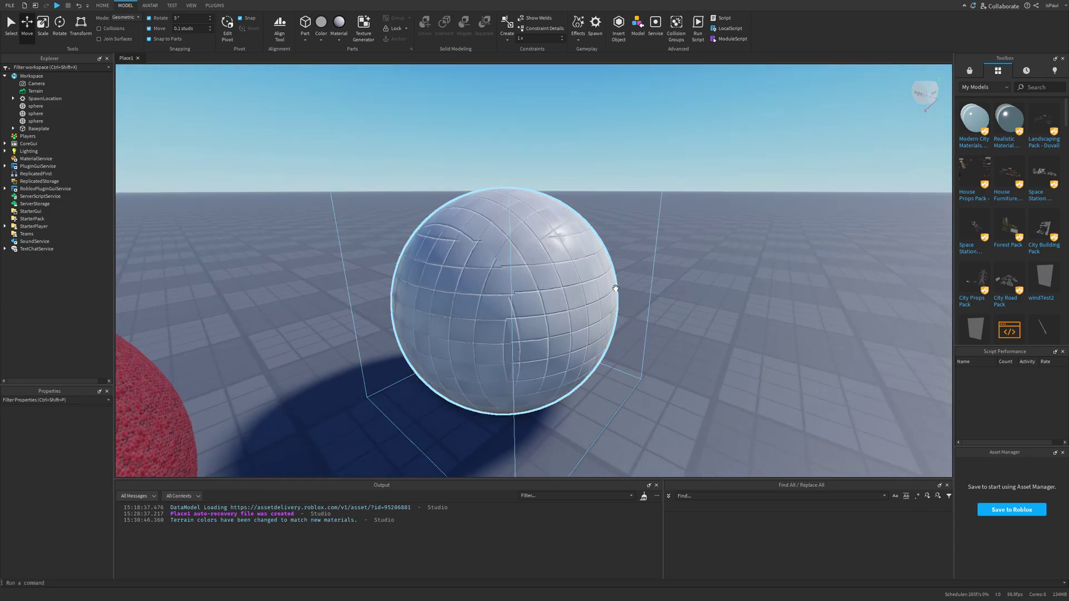
right_click_drag(524, 290, 640, 328)
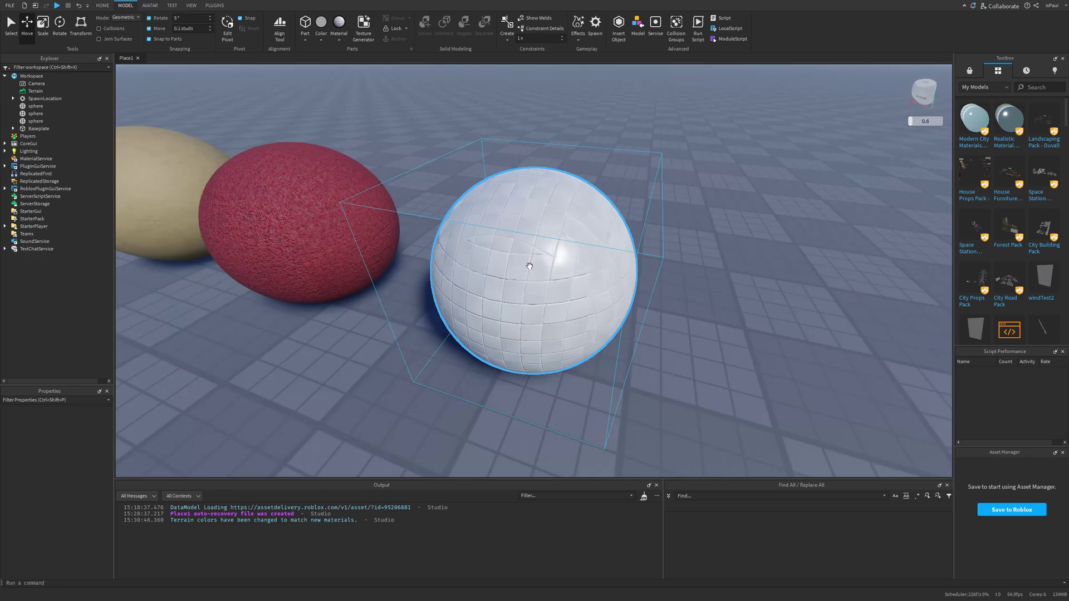
Duplicate the white ceramic tile sphere beside the original and set the copy's material to ClayRoofTiles.
left_click(529, 266)
left_click_drag(467, 258, 684, 256)
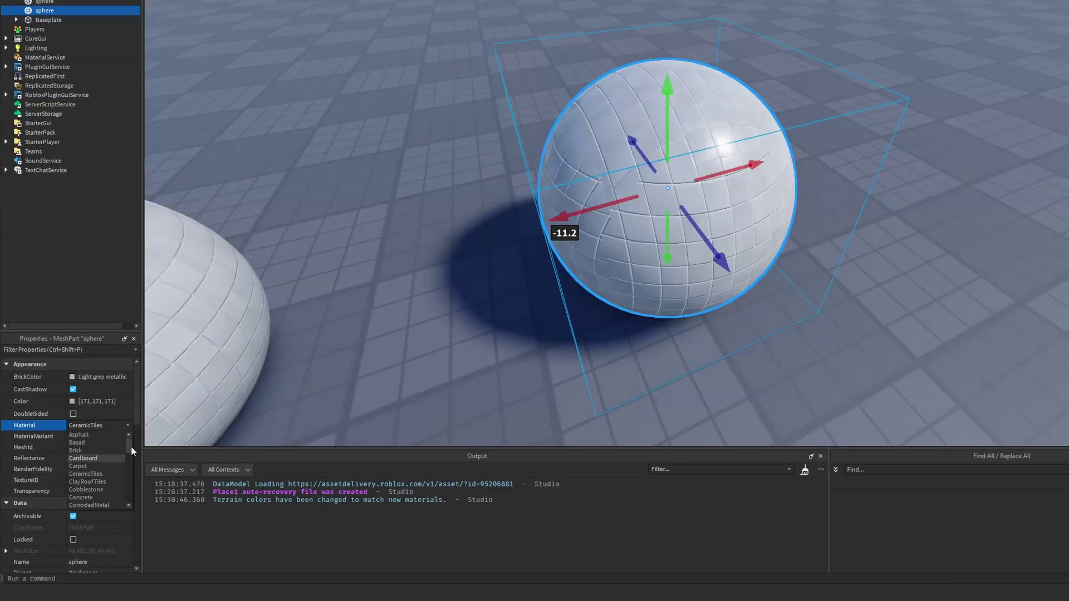
left_click_drag(131, 446, 131, 449)
left_click(102, 466)
left_click(440, 366)
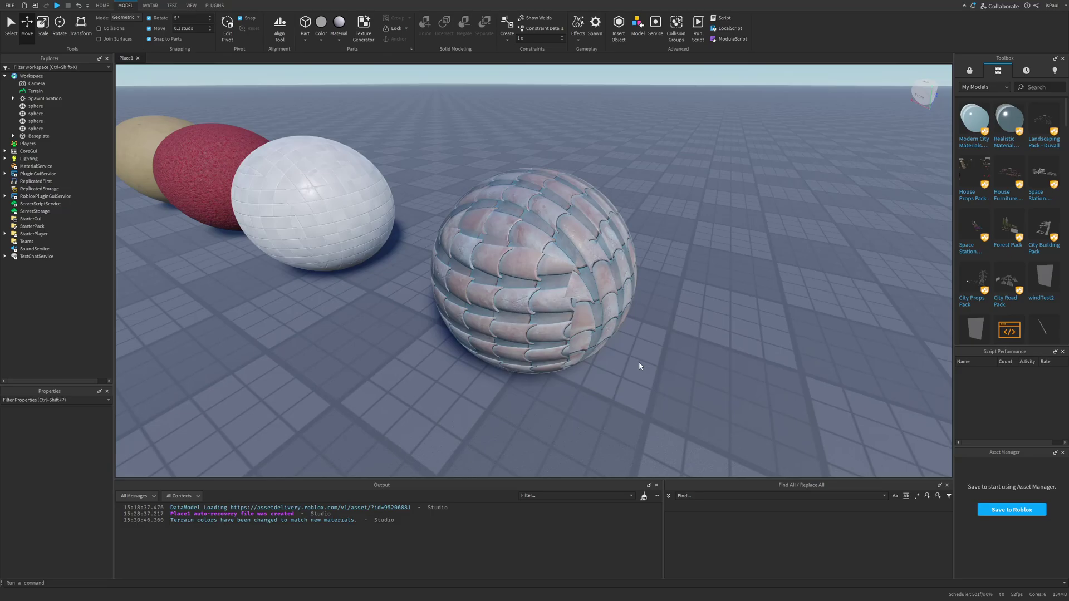
Place a flat ClayRoofTiles part beside the row of spheres and tilt it steeply like a sloped roof.
key("s")
right_click_drag(639, 361, 639, 362)
right_click(619, 333)
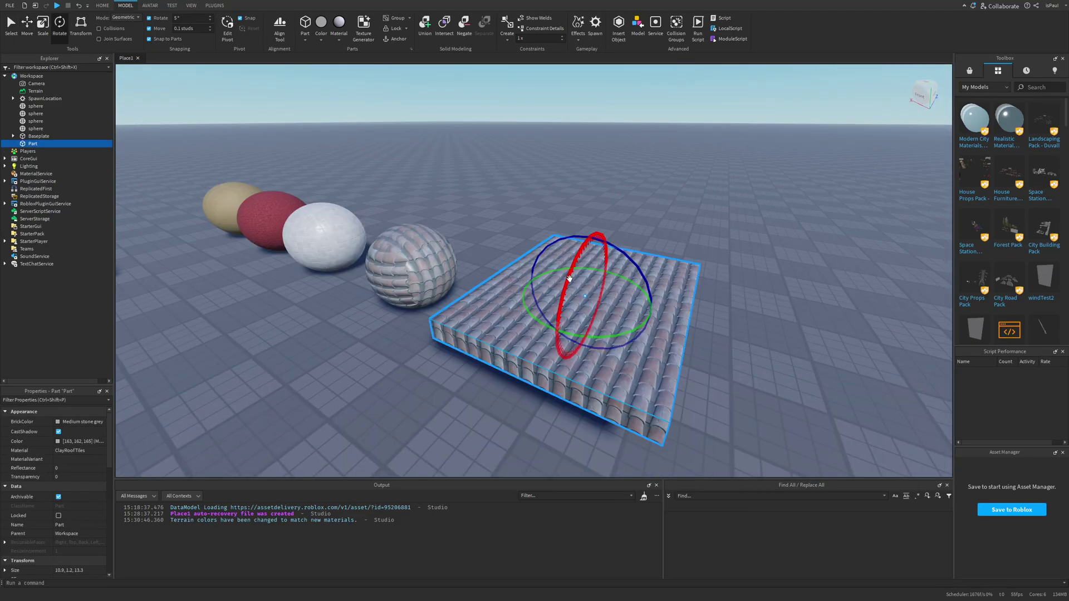
left_click_drag(558, 312, 756, 387)
left_click(756, 386)
right_click_drag(756, 387, 724, 384)
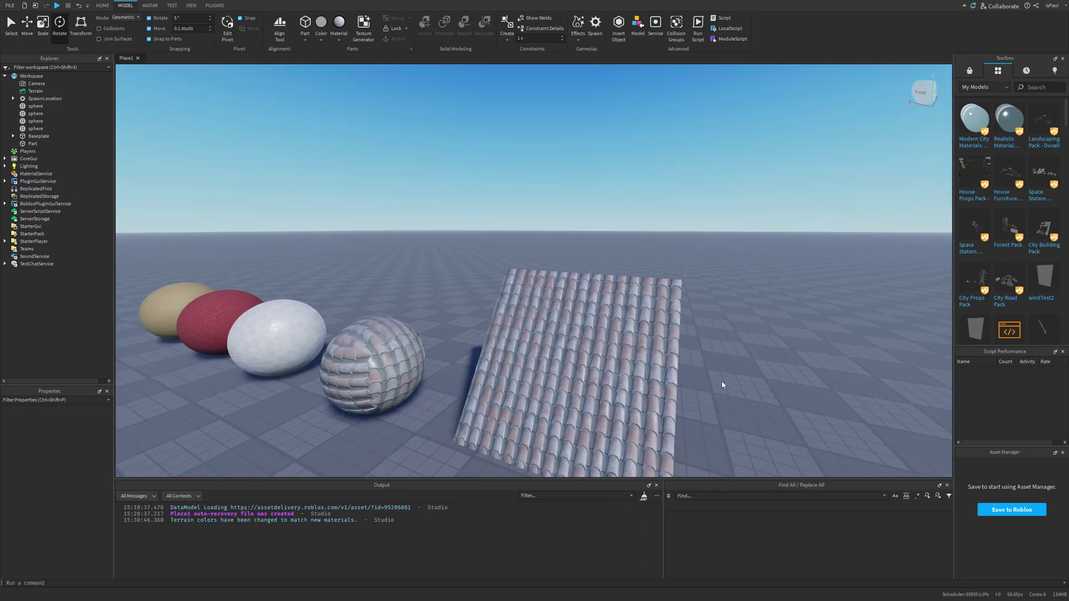
Examine the tilted clay roof tile part's curved tiles and surface cracks up close and from a distance.
scroll(553, 243, "up", 4)
right_click_drag(553, 243, 651, 310)
scroll(651, 311, "up", 10)
right_click_drag(574, 324, 560, 303)
scroll(567, 312, "down", 15)
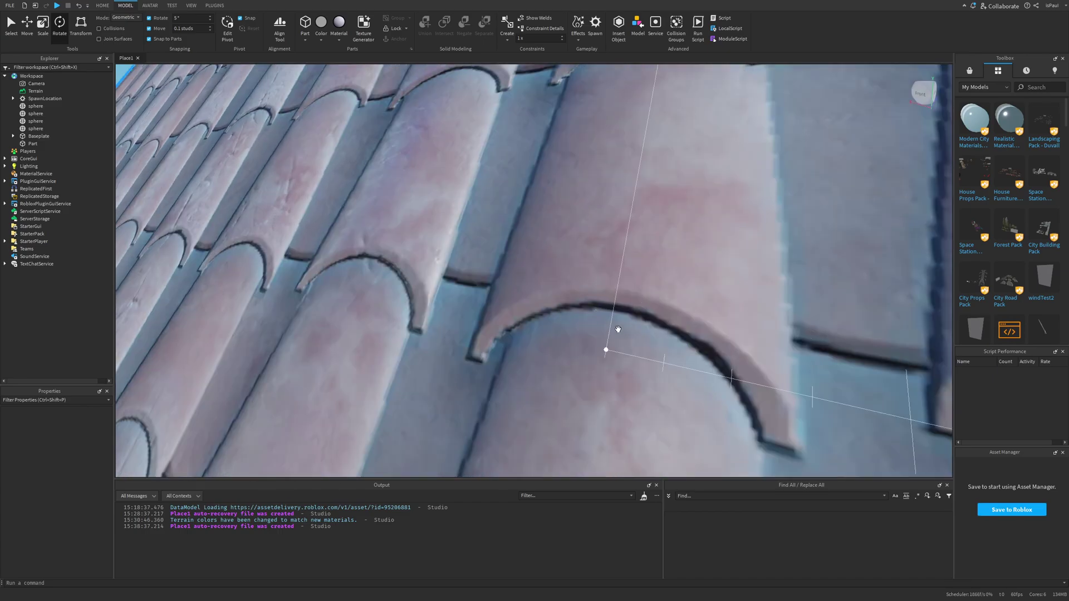
scroll(618, 329, "down", 8)
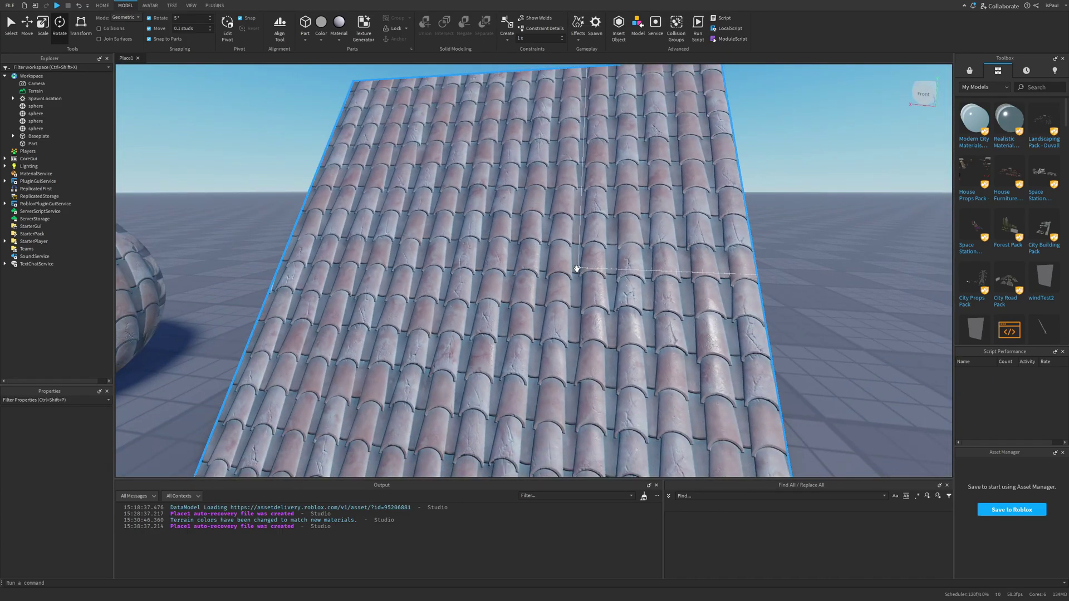
scroll(577, 269, "up", 10)
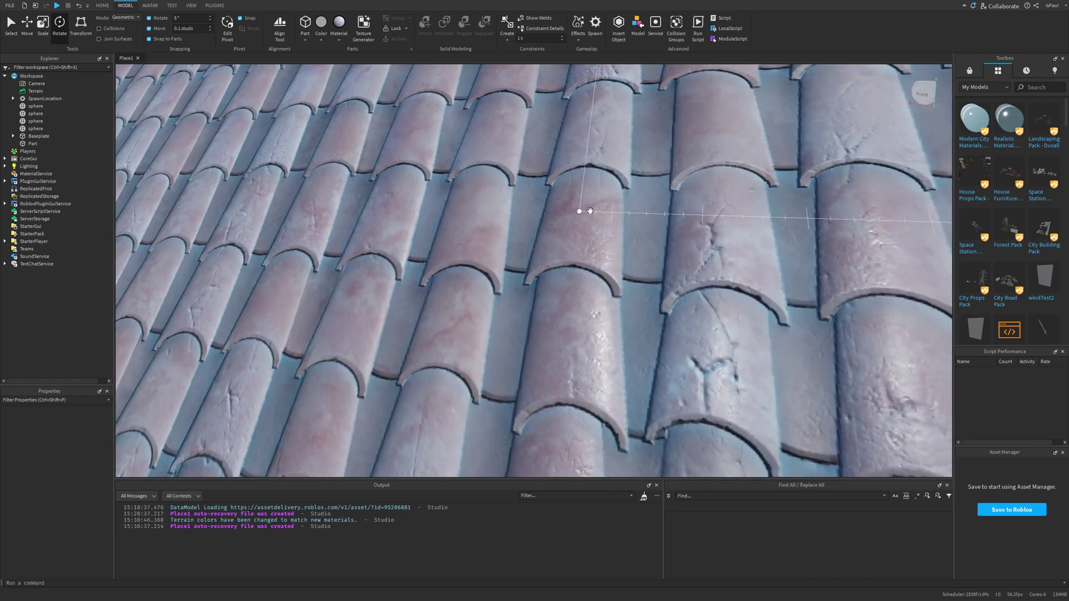
scroll(590, 211, "down", 5)
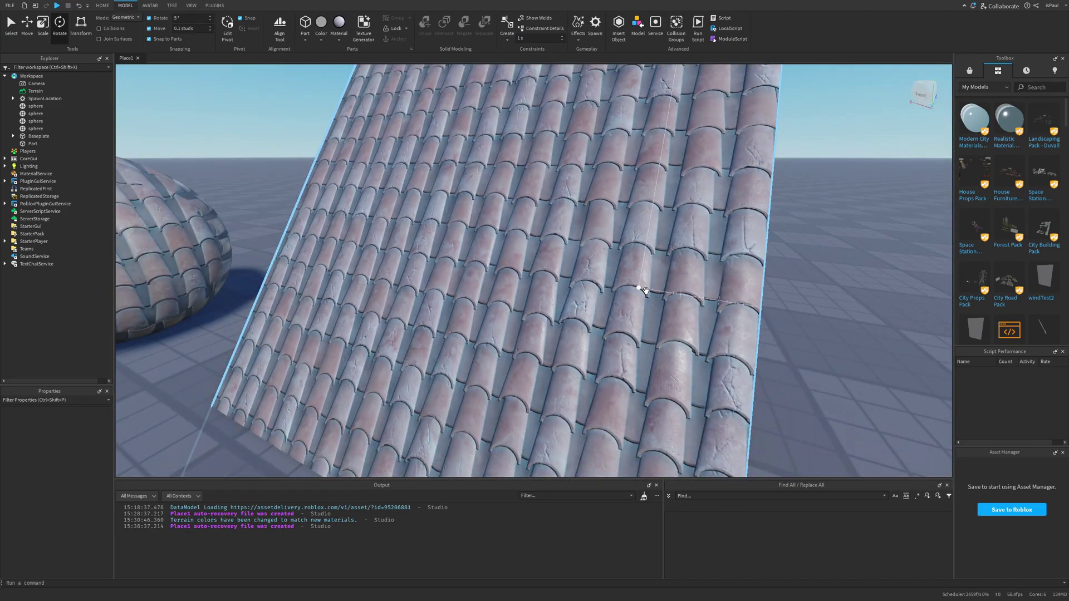
scroll(653, 291, "up", 5)
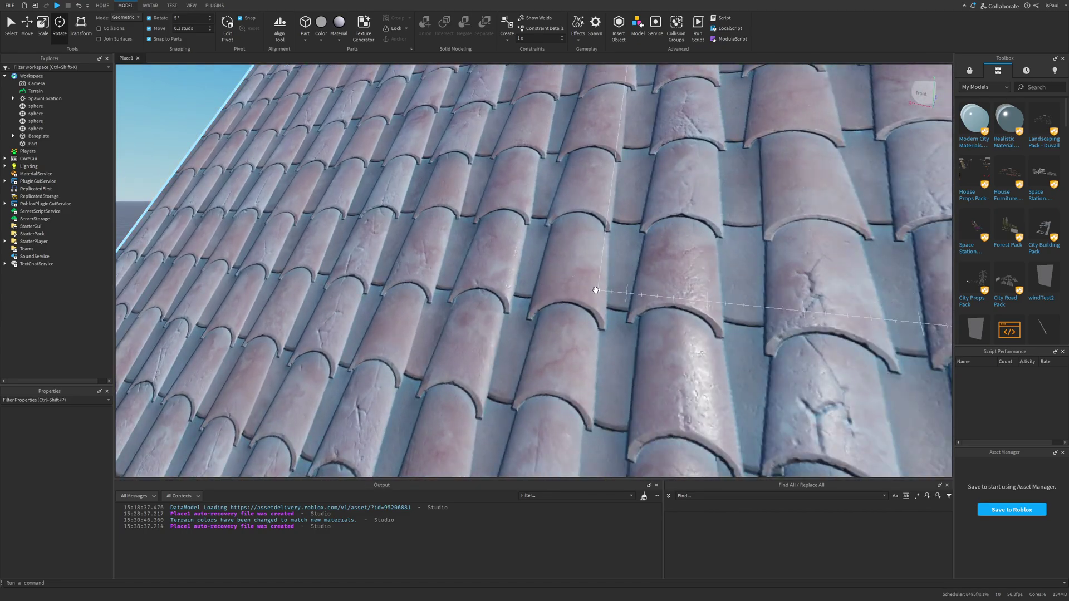
scroll(596, 291, "down", 8)
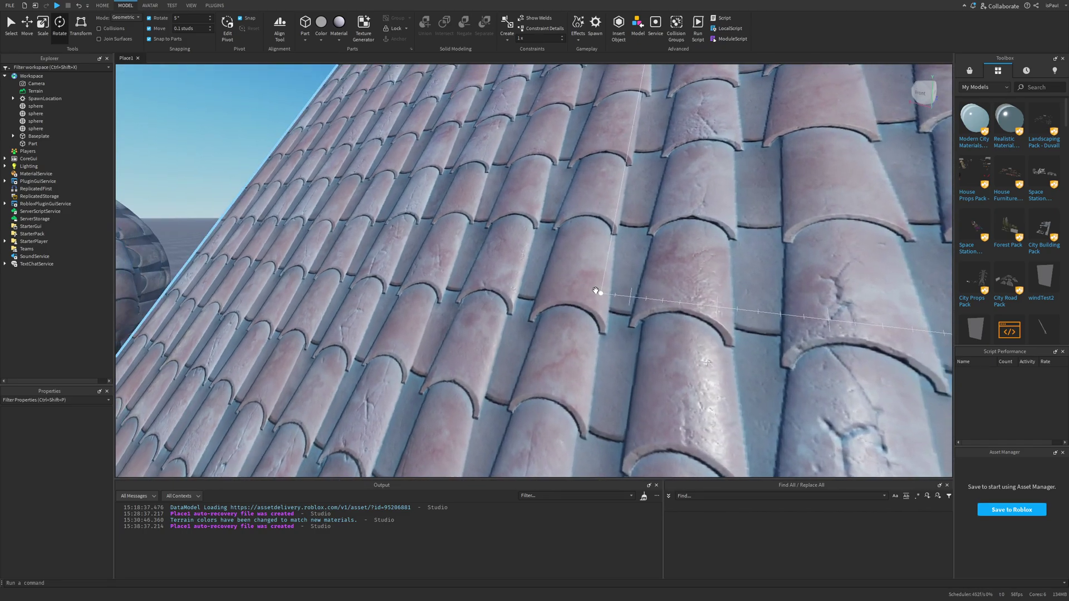
scroll(588, 303, "up", 2)
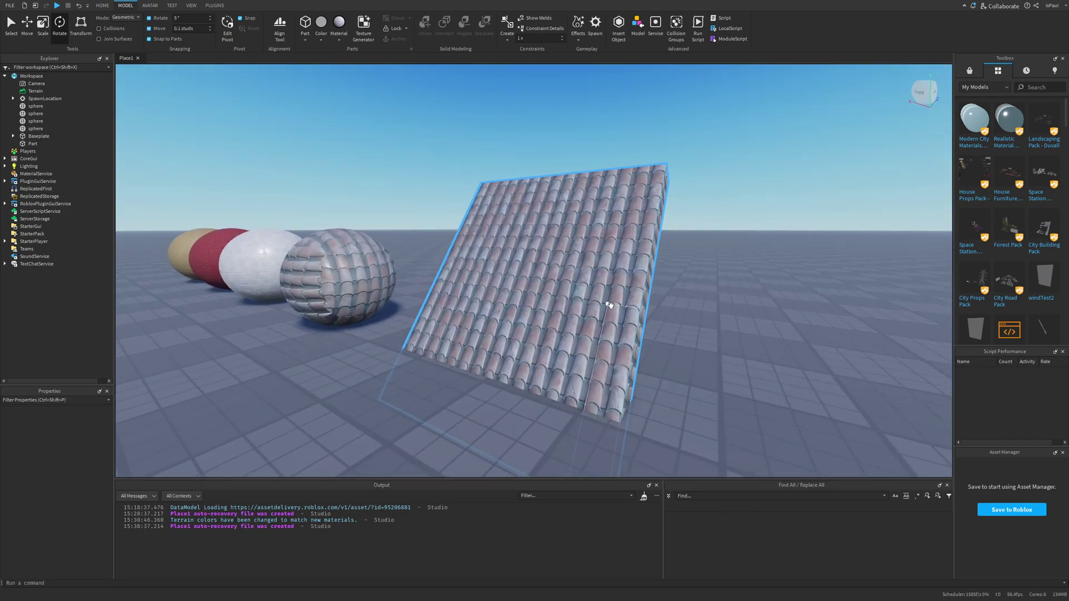
Recolour the tilted clay roof tile part to red and view it from the side.
left_click(668, 325)
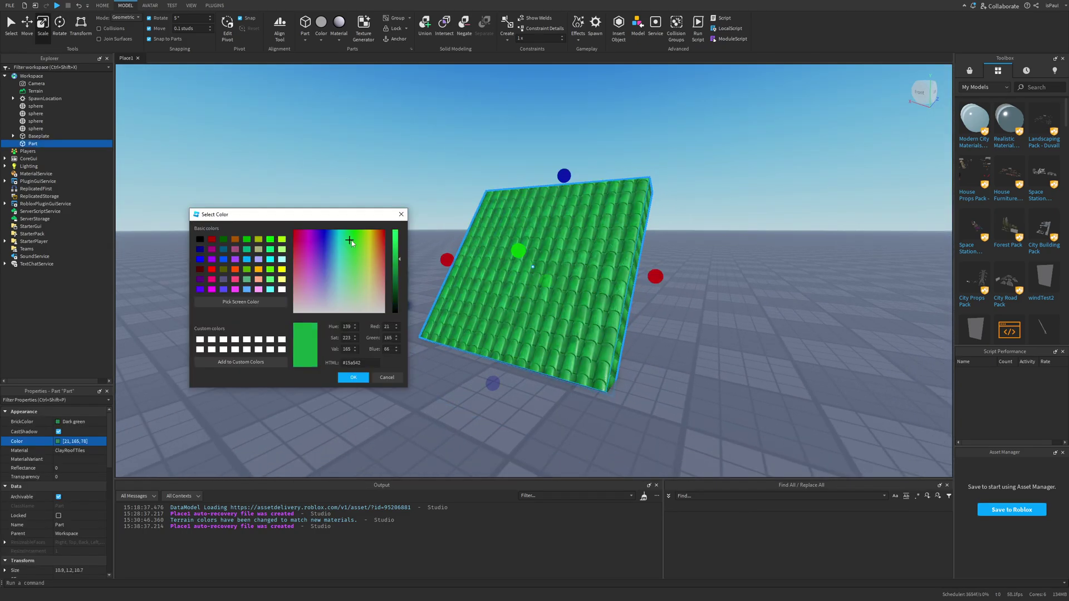
left_click_drag(356, 242, 381, 221)
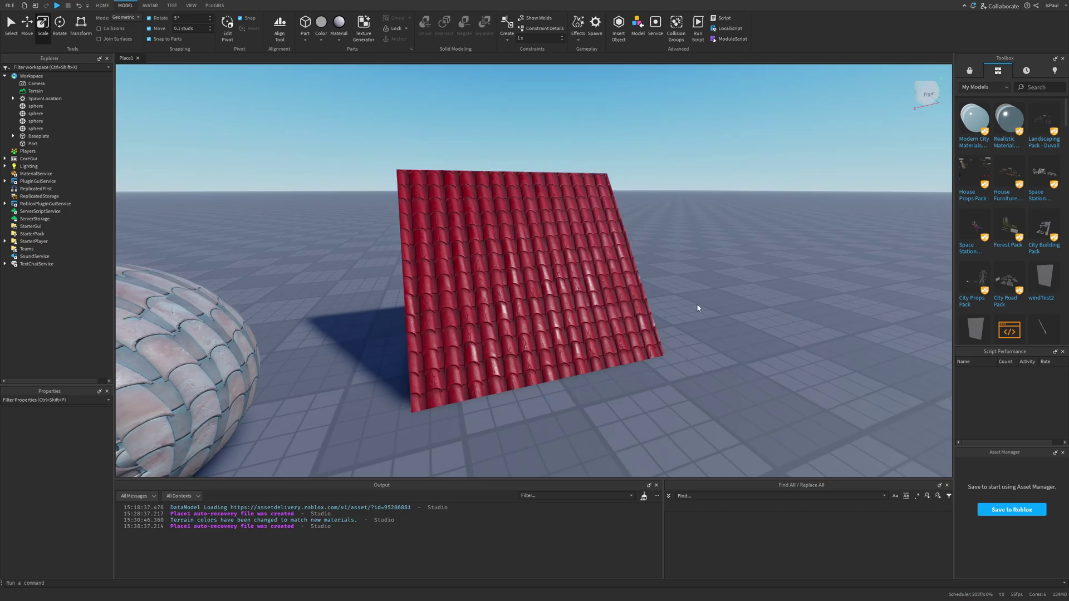
right_click_drag(699, 307, 697, 306)
left_click(583, 270)
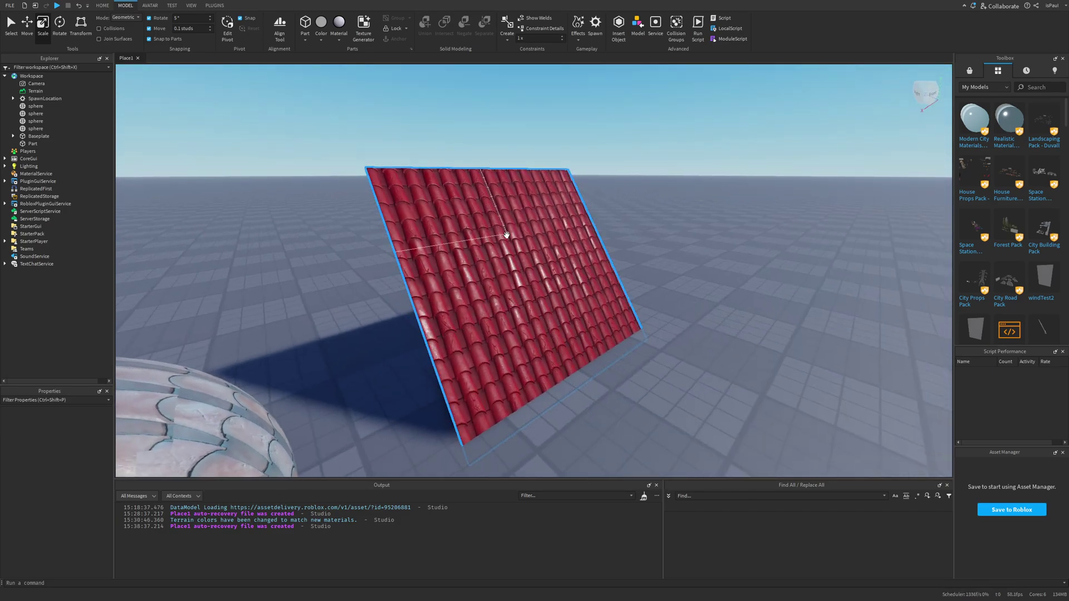
right_click_drag(707, 263, 706, 262)
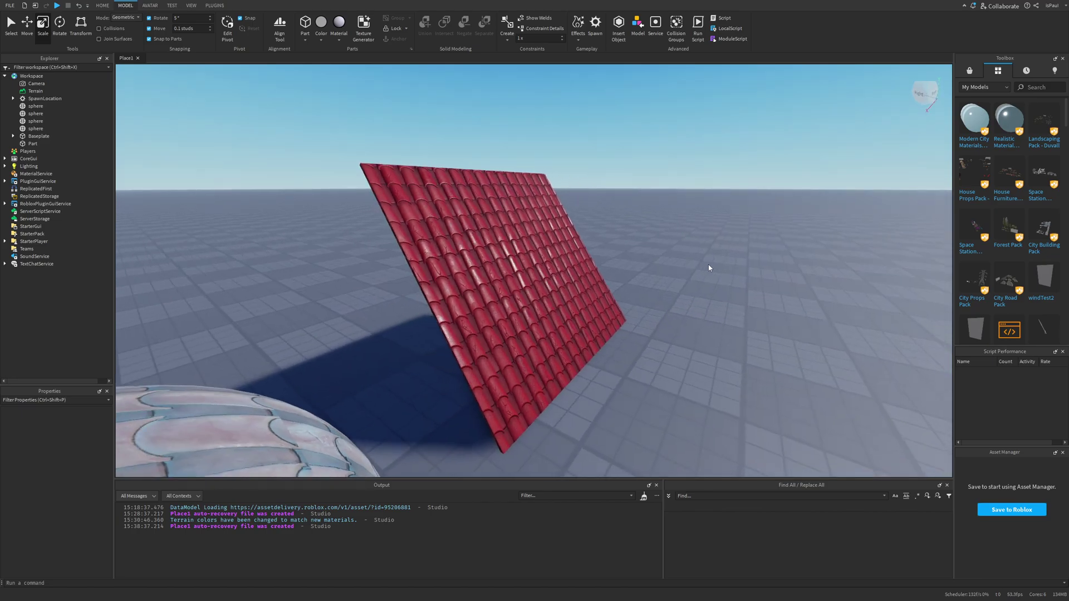
Recolour the tilted clay roof tile part to black.
left_click(578, 277)
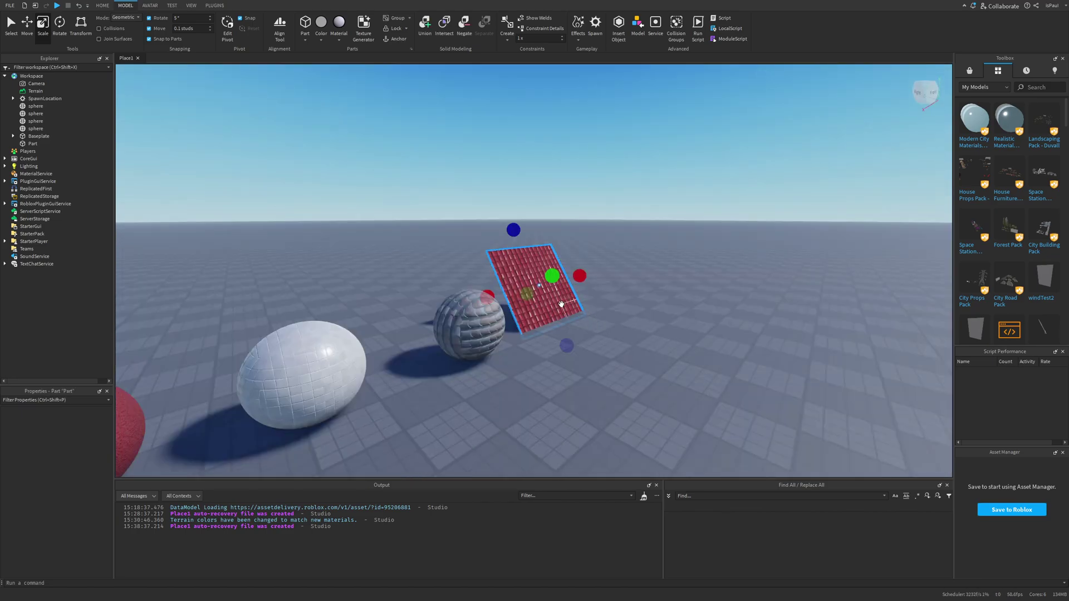
left_click(77, 440)
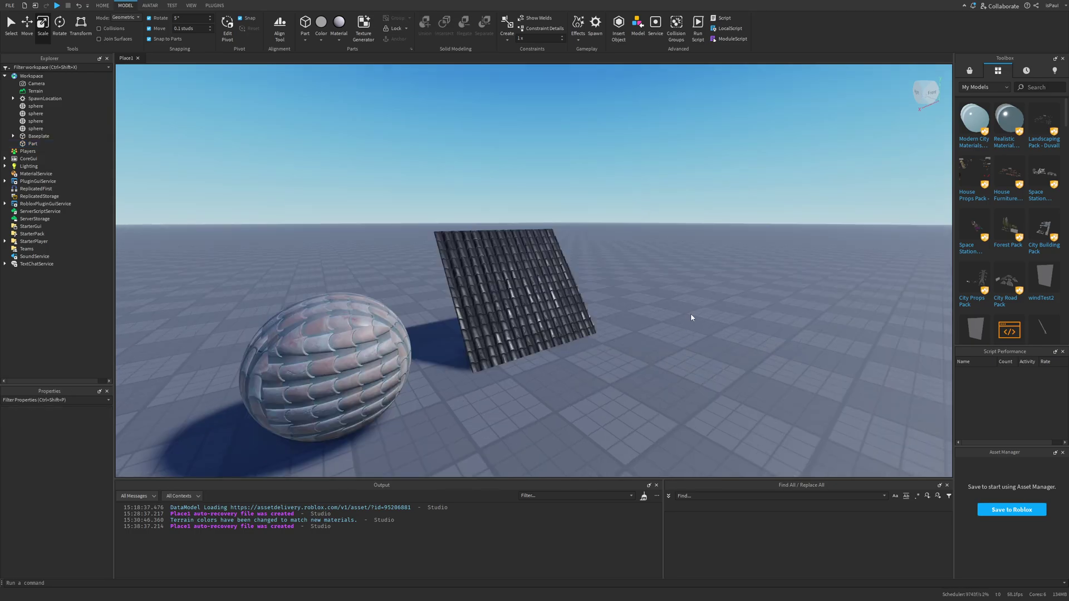
right_click_drag(688, 317, 677, 314)
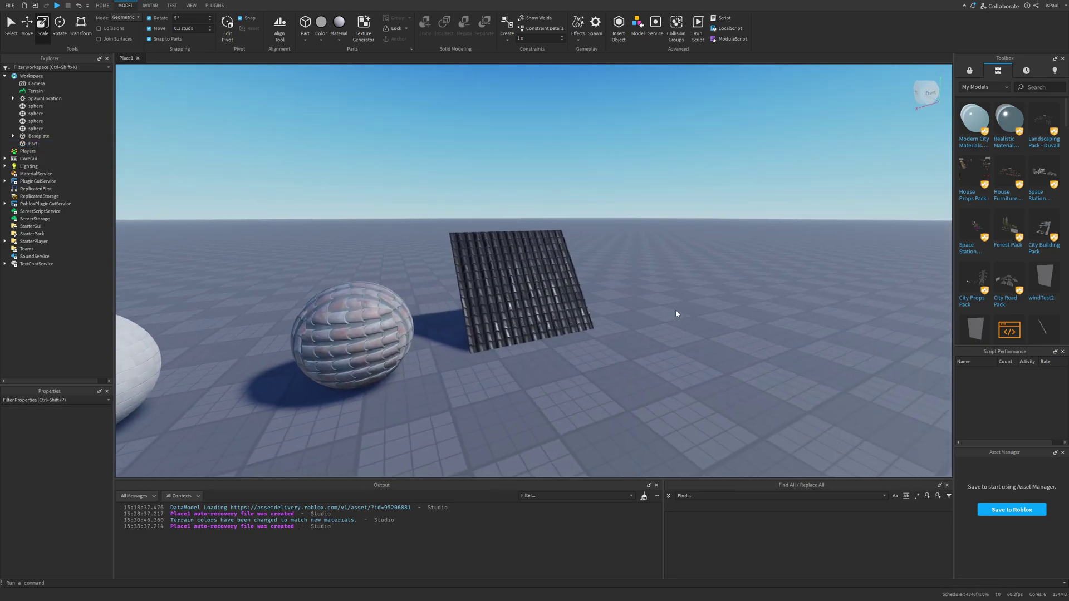
Recolour the clay roof tile sphere to black (#000000).
left_click(58, 442)
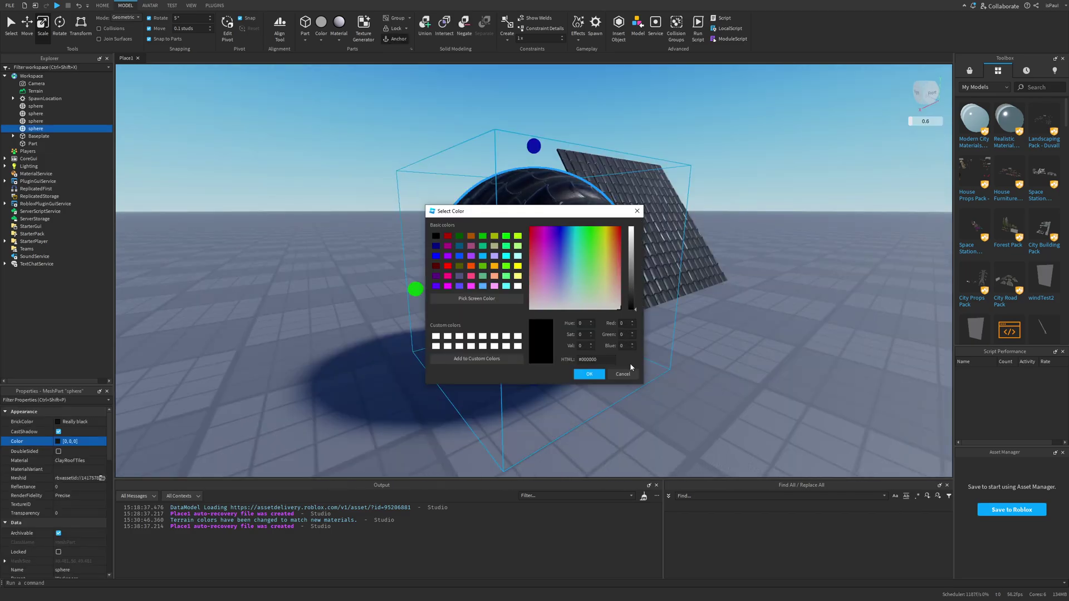
left_click(594, 374)
left_click(704, 348)
right_click_drag(703, 348, 608, 322)
right_click_drag(687, 323, 686, 323)
right_click_drag(783, 339, 782, 336)
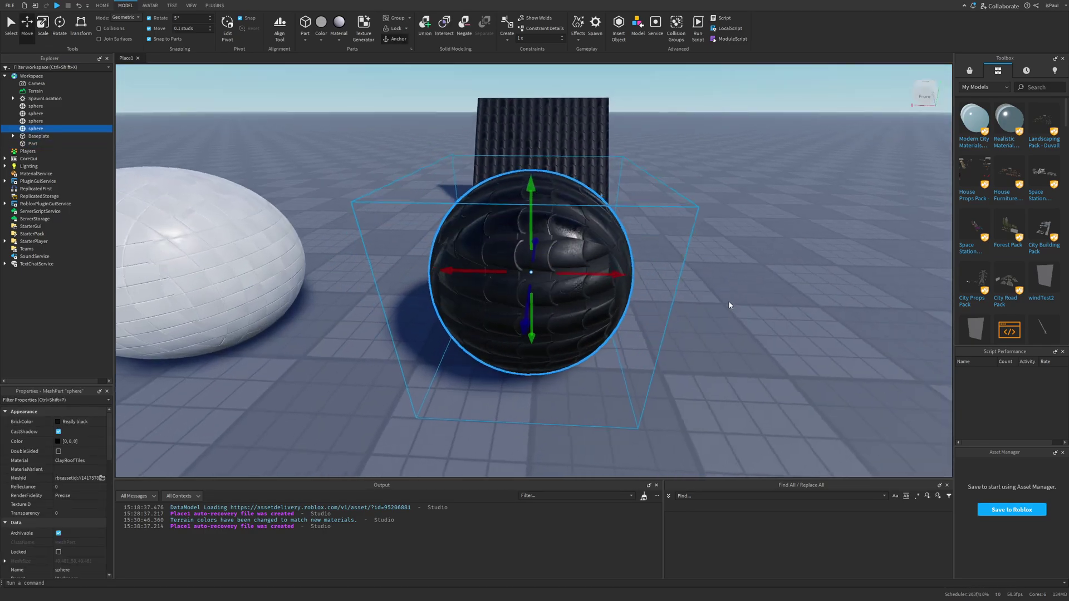
Duplicate the black clay roof tile sphere beside the original and set the copy's material to Leather.
right_click_drag(746, 298, 774, 315)
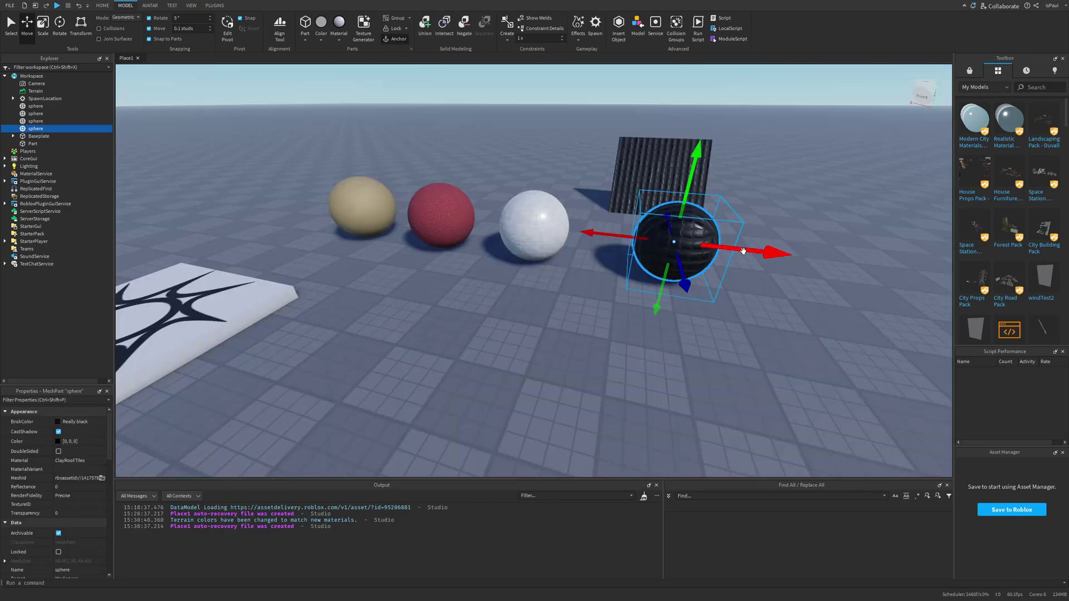
left_click_drag(747, 249, 711, 251)
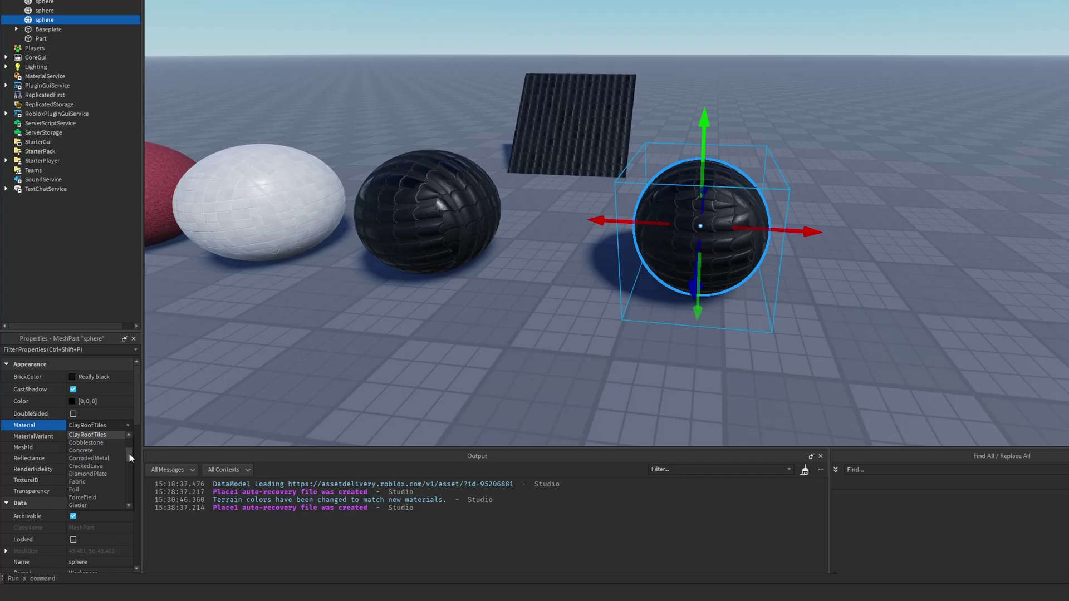
left_click_drag(105, 446, 128, 472)
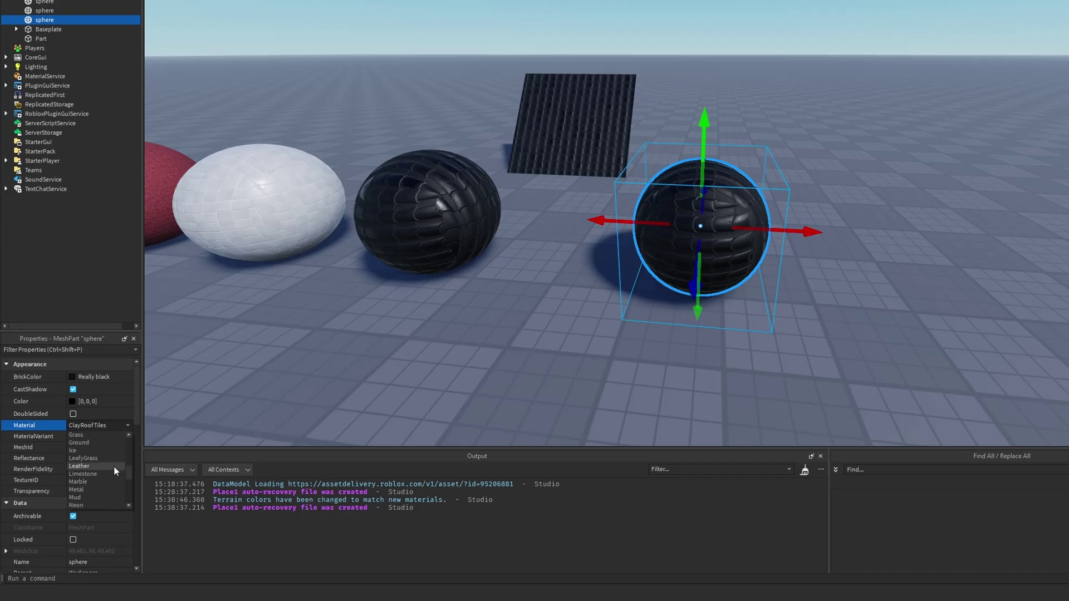
left_click(90, 466)
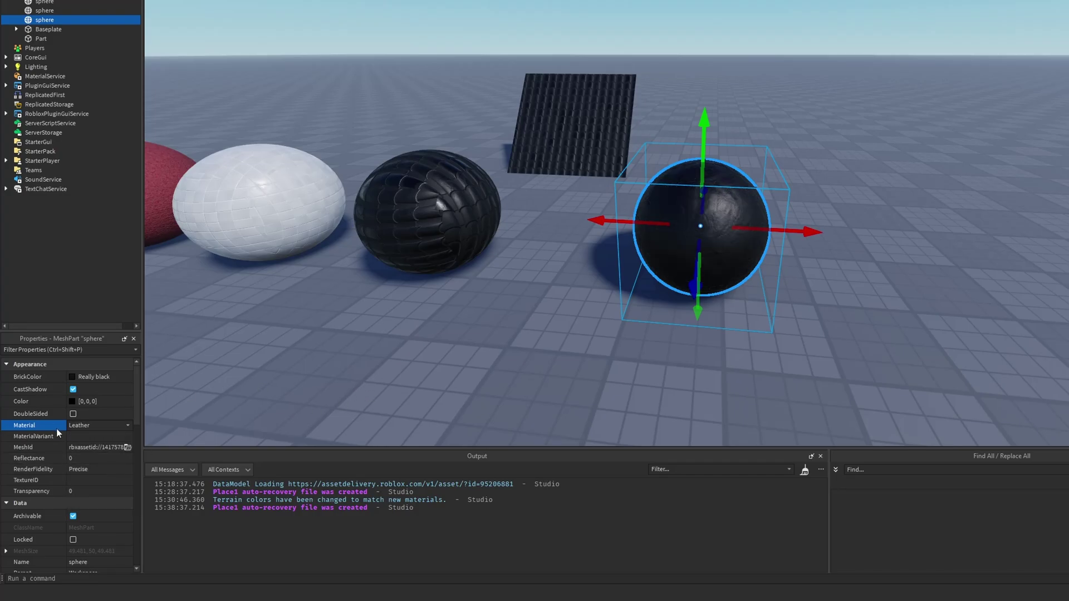
Recolour the leather sphere to brown and inspect its creased surface from several angles.
left_click(72, 402)
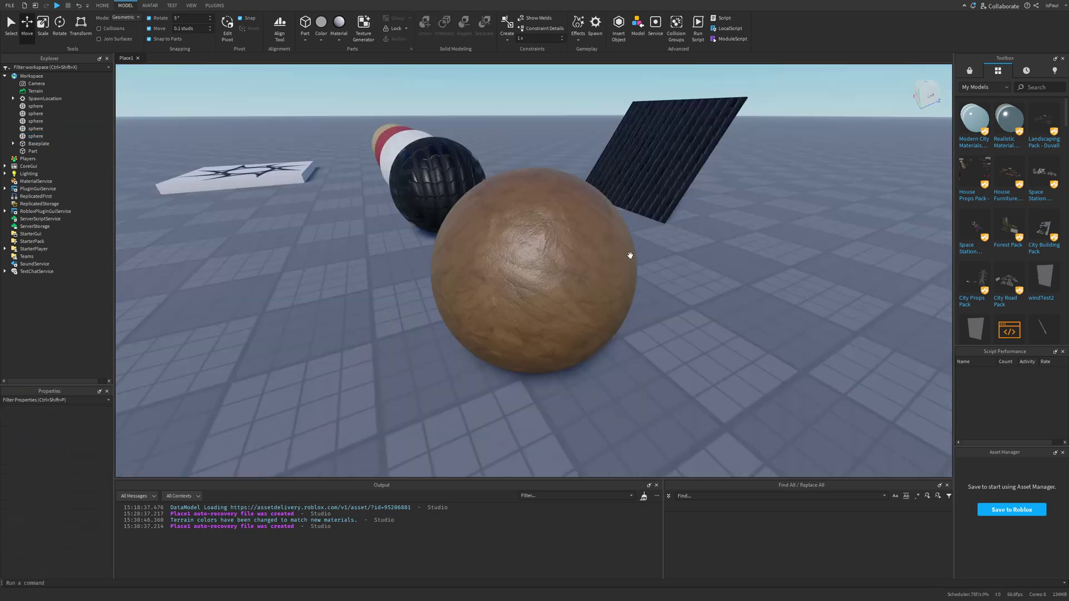
right_click_drag(630, 255, 622, 279)
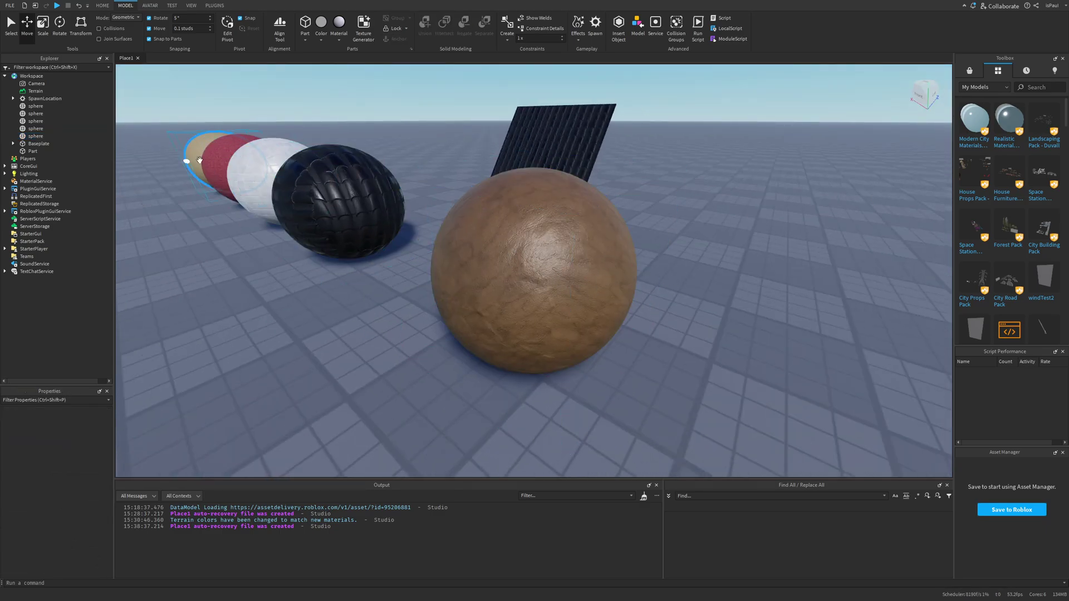
right_click_drag(255, 196, 530, 258)
left_click(530, 259)
left_click(671, 262)
right_click_drag(670, 262, 692, 208)
Try a dark green colour on the leather sphere.
left_click(693, 206)
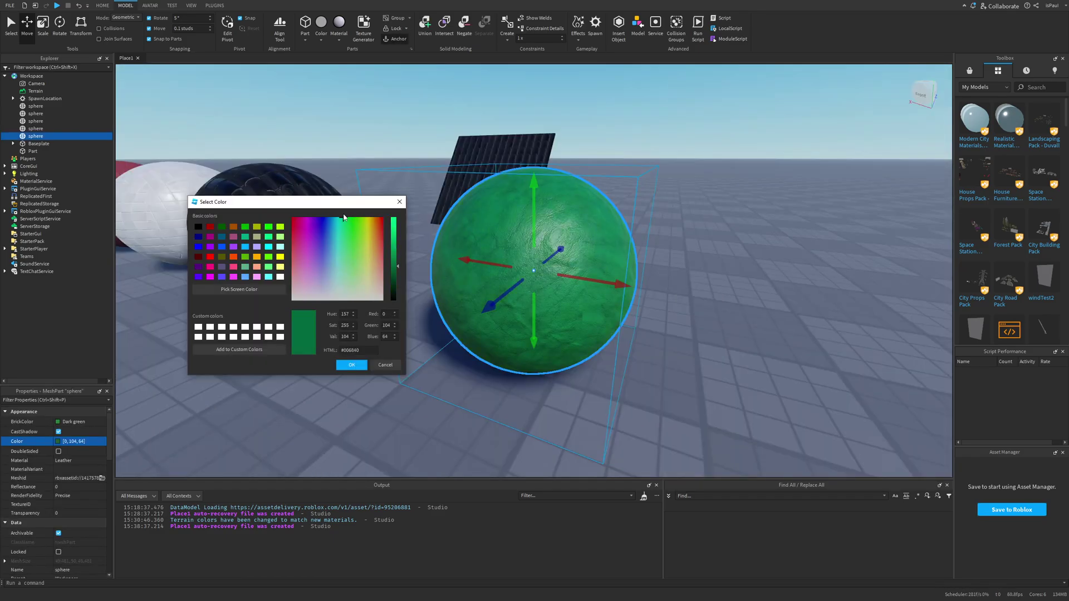
left_click(347, 368)
left_click(720, 329)
right_click_drag(721, 329, 719, 328)
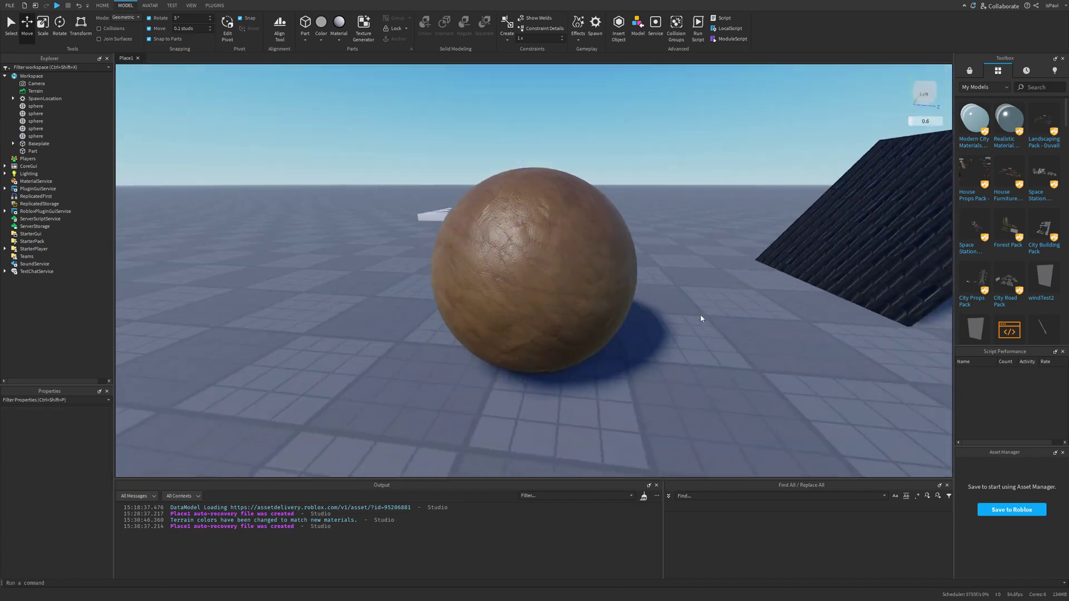
Duplicate the brown leather sphere beside the original and turn the copy into white Plaster.
right_click_drag(700, 313, 688, 301)
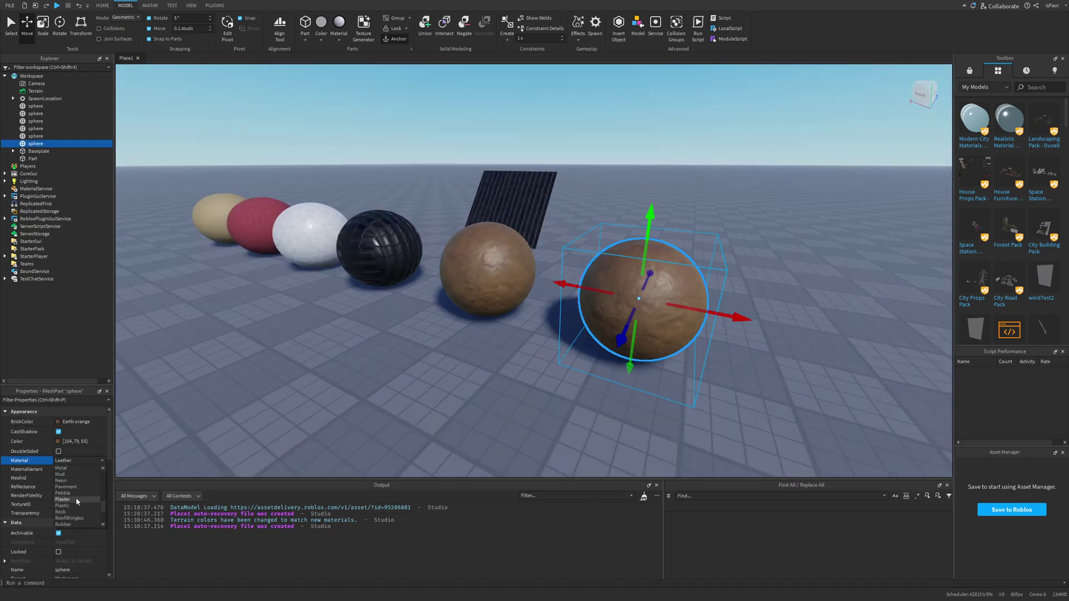
left_click(78, 499)
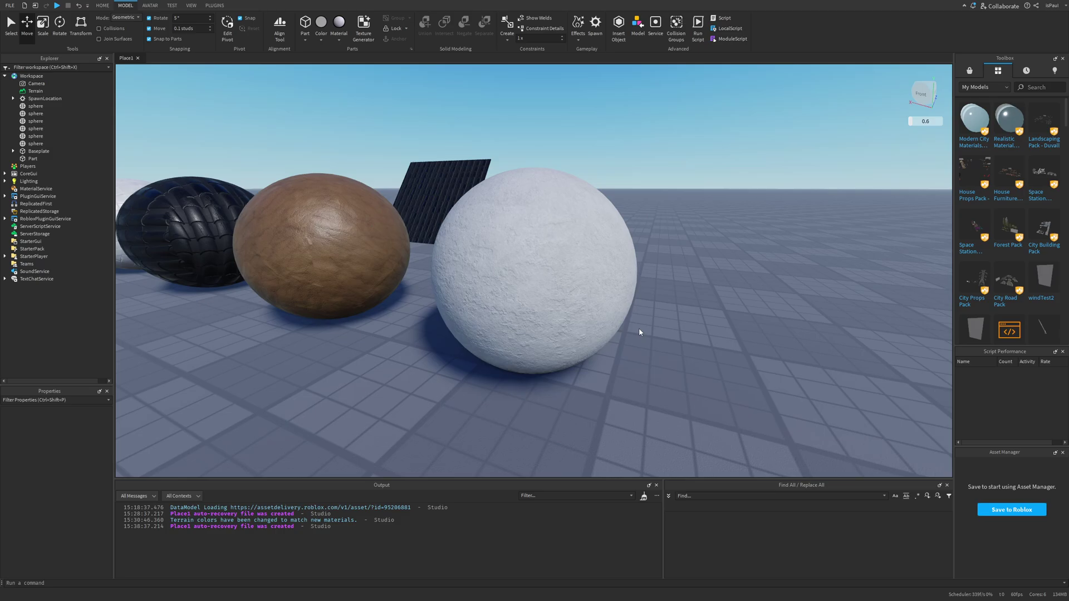
Add a thin upright Plaster wall beside the white plaster sphere and inspect its surface from the front and back.
right_click_drag(639, 329, 625, 193)
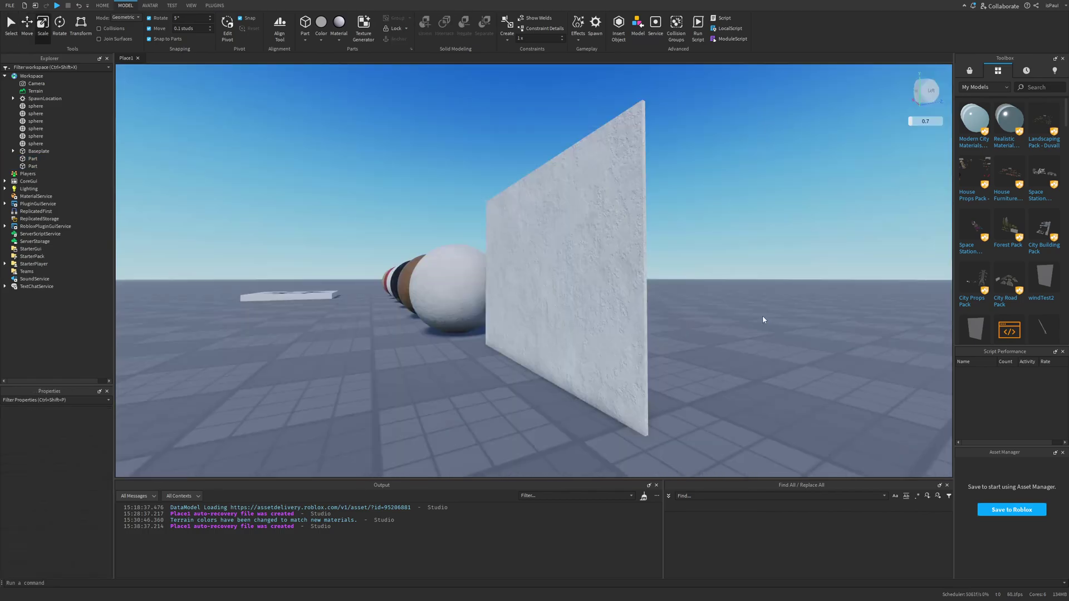
mouse_move(763, 318)
right_mouse_down()
mouse_move(647, 322)
mouse_move(775, 331)
right_mouse_up()
left_click(539, 198)
key("f")
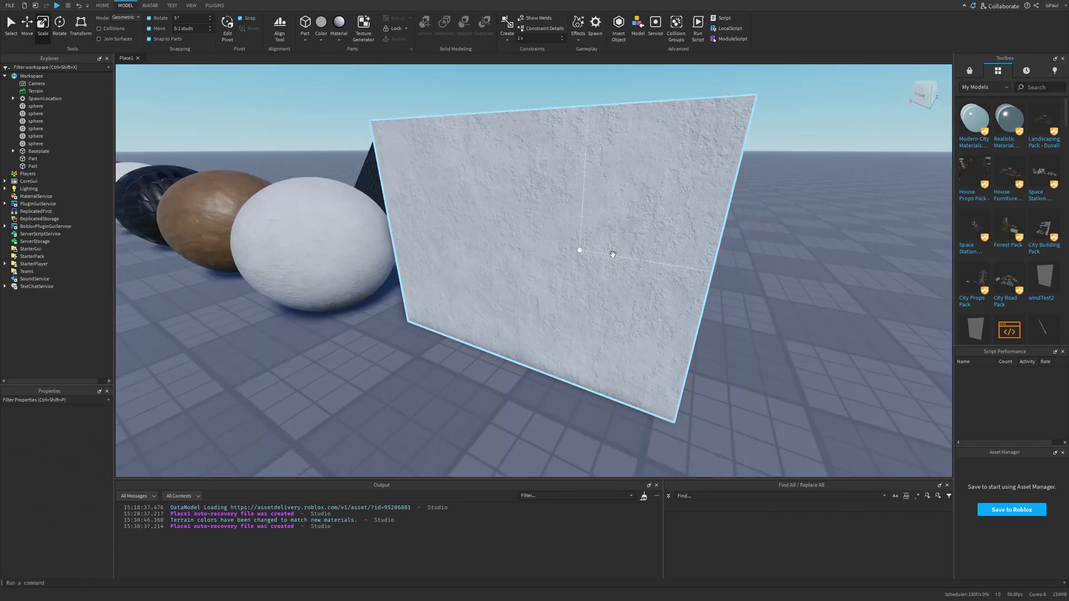
right_click_drag(635, 257, 617, 245)
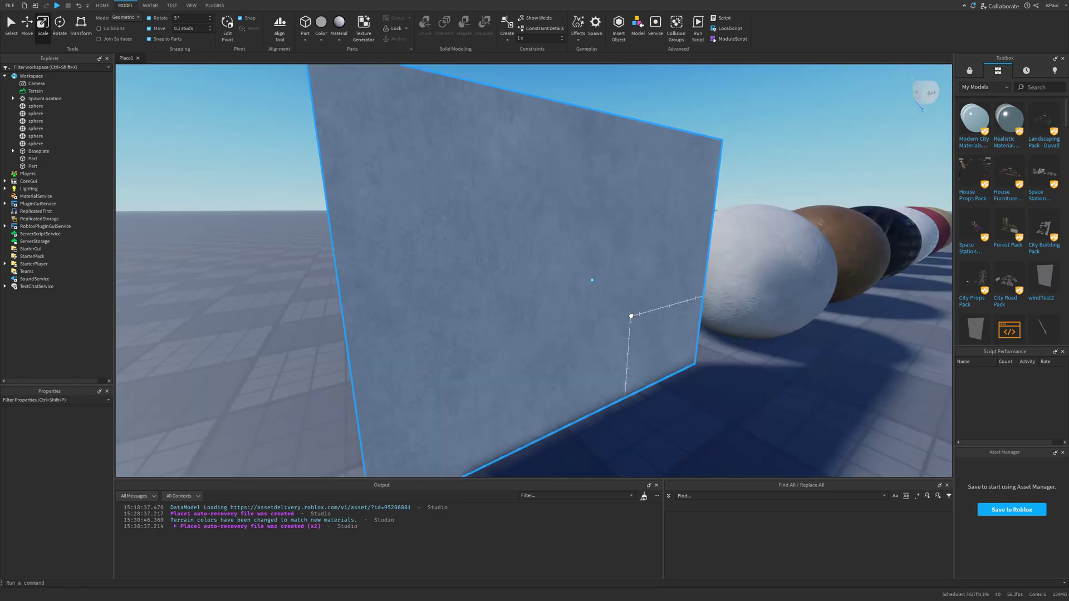
left_click(630, 315)
mouse_move(630, 315)
right_mouse_down()
mouse_move(735, 355)
mouse_move(675, 323)
right_mouse_up()
left_click(734, 356)
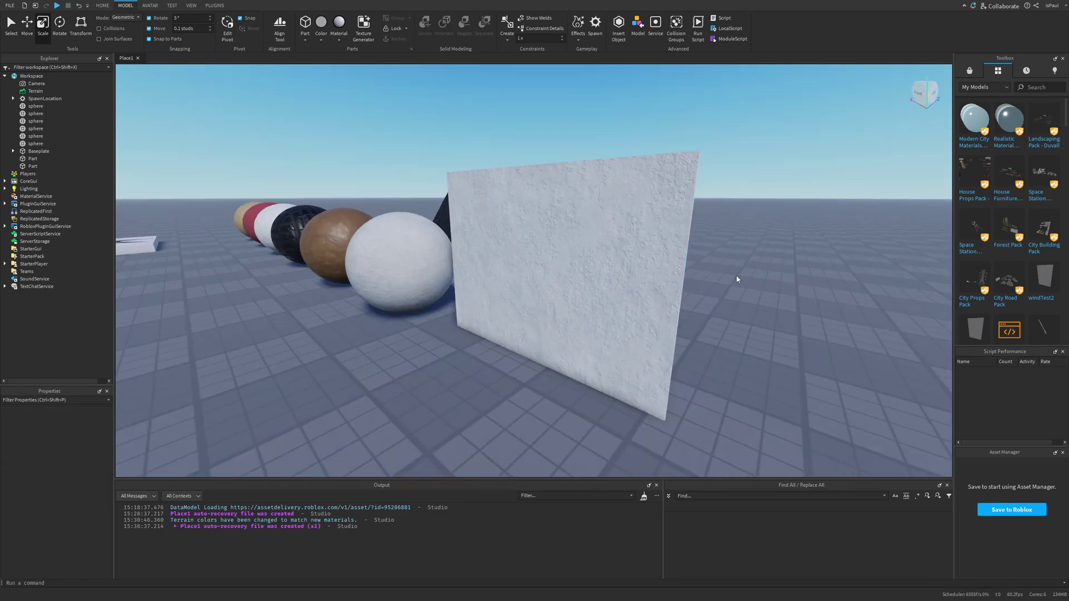
key("d")
right_click_drag(756, 292, 756, 292)
mouse_move(705, 333)
right_mouse_down()
mouse_move(693, 338)
mouse_move(686, 319)
mouse_move(722, 321)
right_mouse_up()
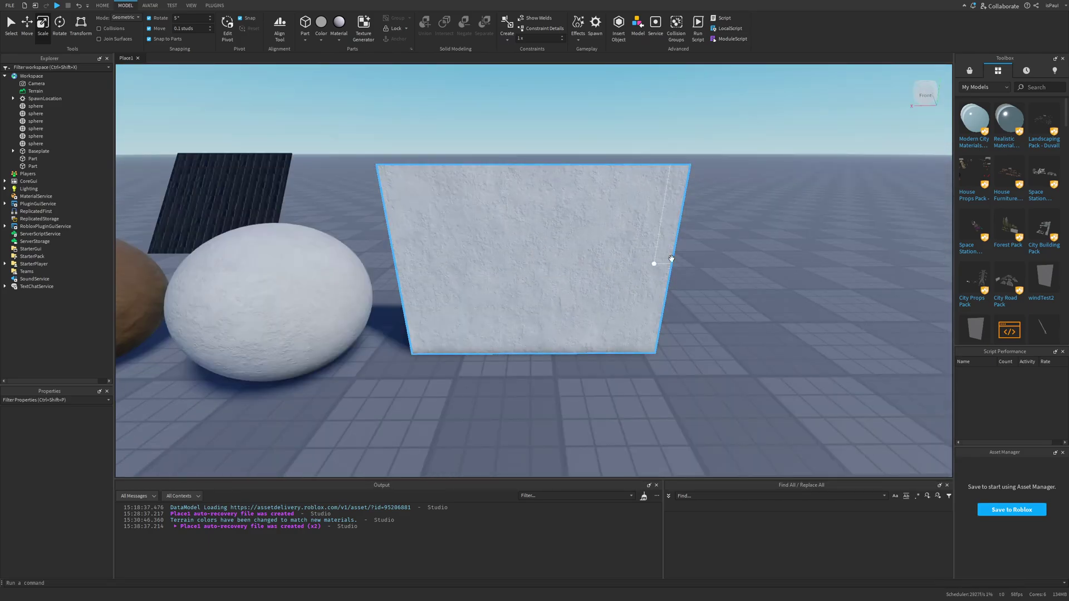
Move the plaster wall back behind the row of spheres, near the black roof tile panel.
mouse_move(681, 260)
right_mouse_down()
mouse_move(736, 273)
mouse_move(718, 282)
mouse_move(702, 276)
mouse_move(746, 279)
right_mouse_up()
right_click_drag(658, 307, 657, 305)
right_click_drag(700, 359, 701, 357)
scroll(701, 358, "up", 4)
scroll(701, 357, "down", 3)
left_click_drag(656, 248, 655, 246)
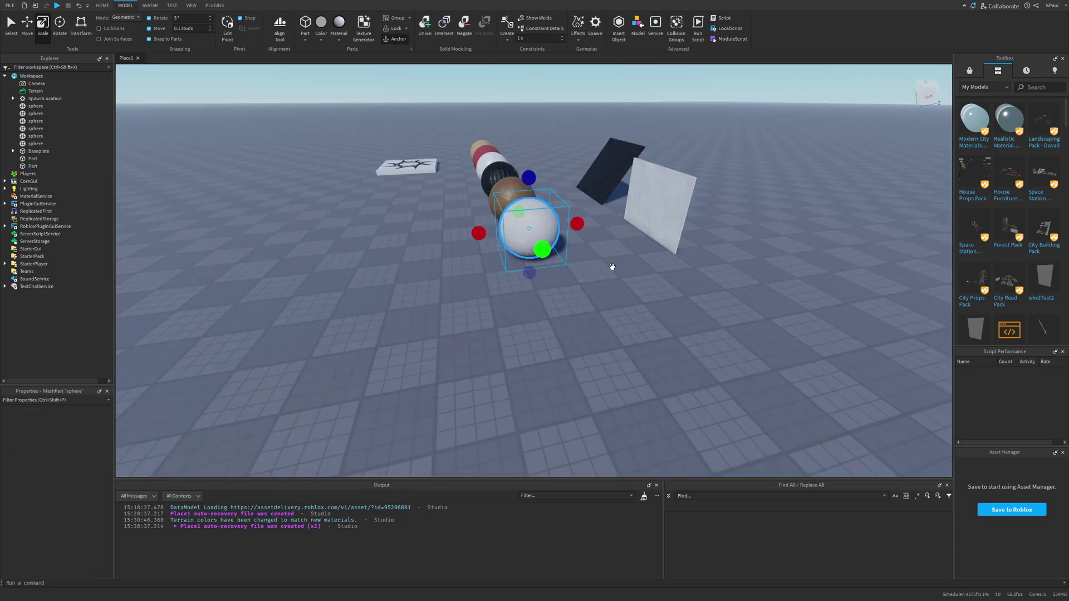
Move the plaster sphere about 3.2 studs away from the leather sphere along the row.
key("f")
left_click(666, 280)
right_click_drag(666, 280, 694, 267)
left_click(559, 271)
left_click_drag(614, 267, 492, 271)
left_click(641, 298)
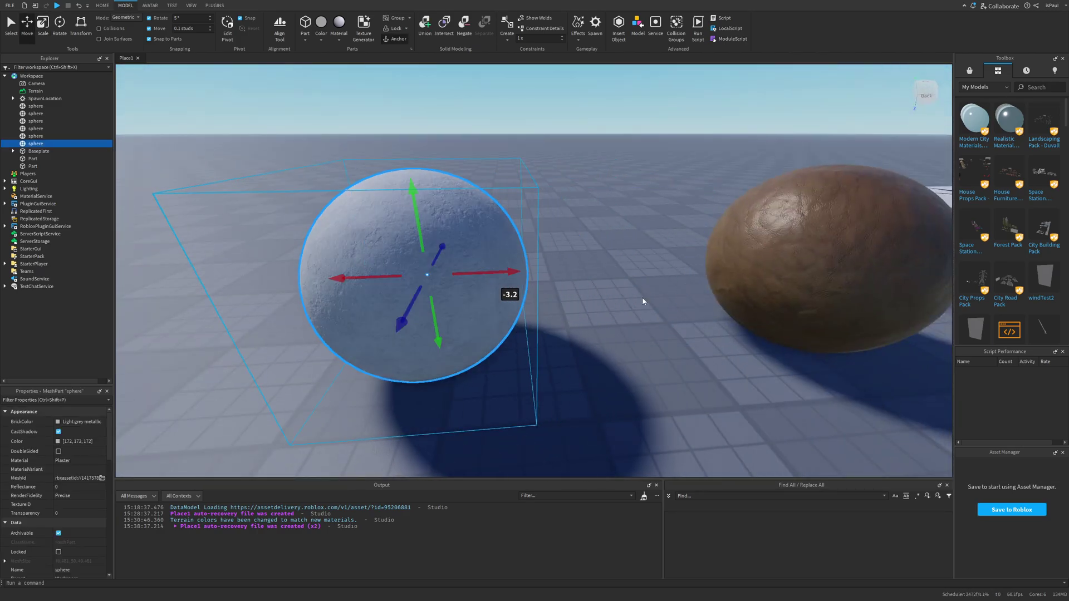
Examine the plaster sphere up close and from a distance together with the other samples.
key("f")
left_click(691, 260)
right_click_drag(691, 260, 704, 263)
right_click_drag(789, 256, 810, 283)
scroll(810, 283, "down", 5)
left_click_drag(566, 197, 582, 222)
left_click(637, 266)
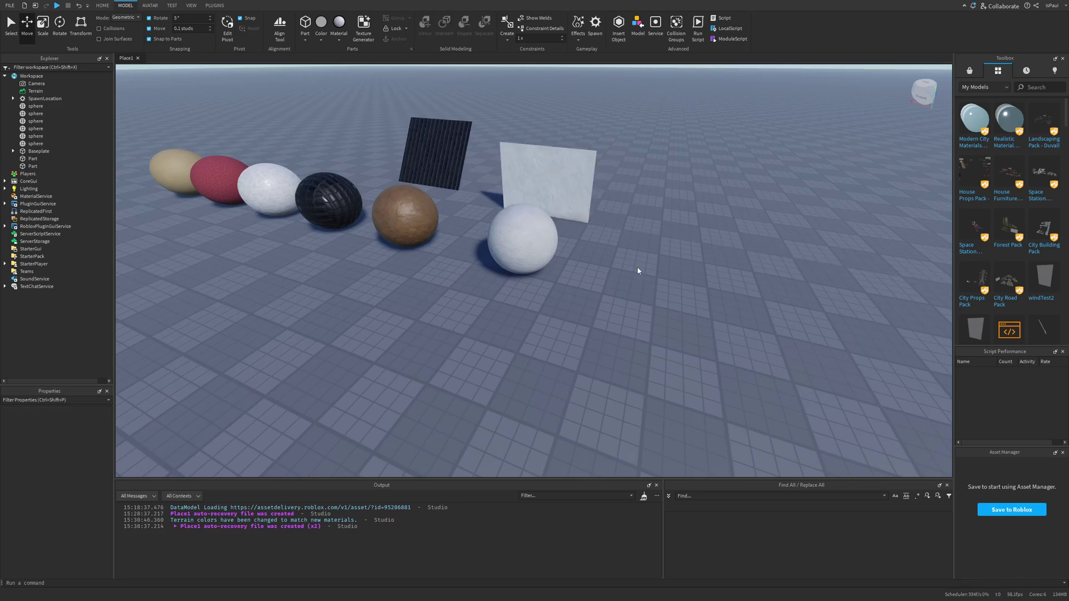
right_click_drag(637, 266, 634, 254)
key("a")
Duplicate the plaster sphere, move the copy to the end of the row and set its material to RoofShingles.
key("d")
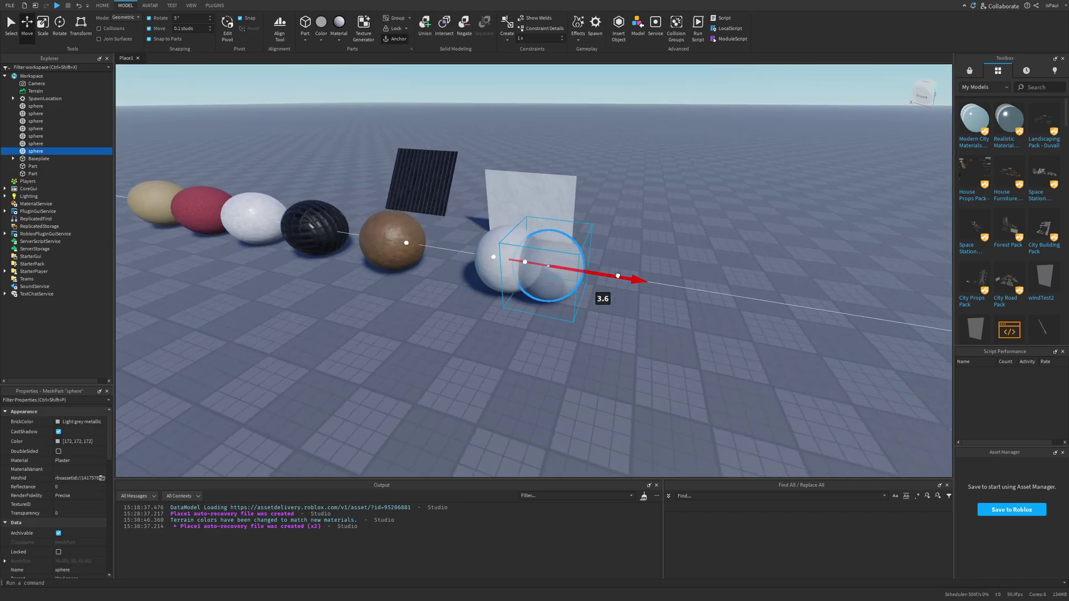
left_click_drag(623, 277, 638, 276)
left_click(656, 311)
right_click_drag(655, 311, 763, 230)
right_click_drag(628, 245, 594, 259)
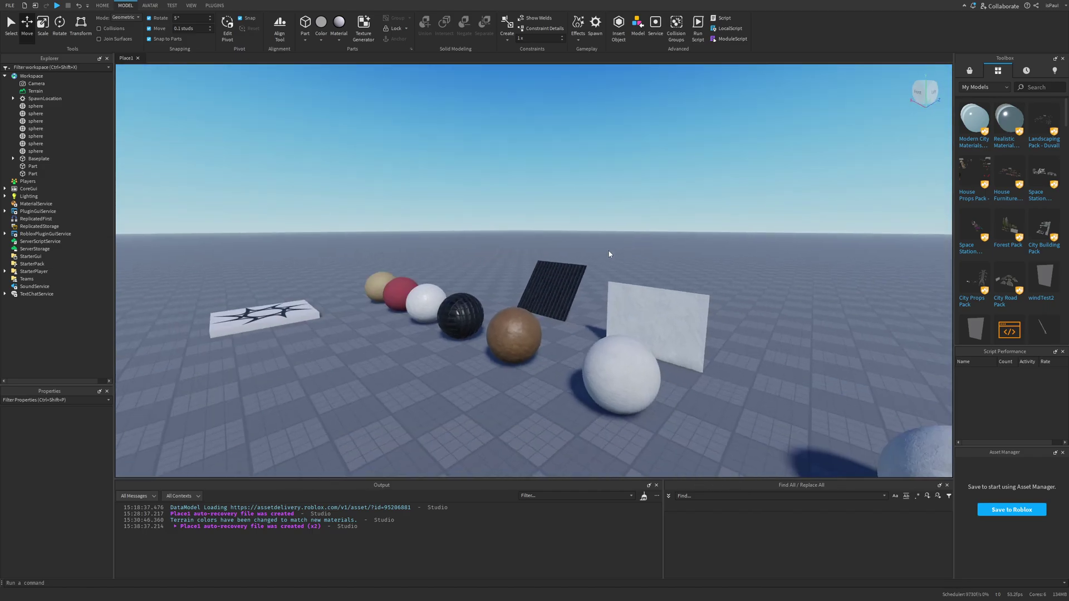
right_click_drag(627, 325, 630, 366)
left_click(680, 370)
key("f")
key("f")
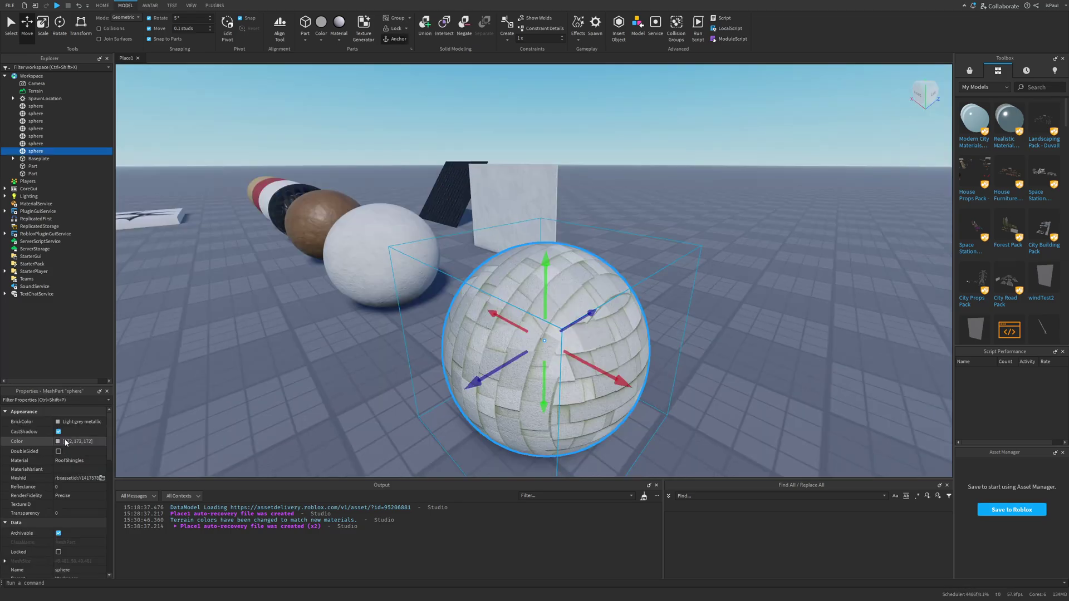
Recolour the roof shingles sphere to dark grey (76, 76, 76) and inspect it from several angles.
left_click(57, 441)
left_click_drag(557, 217, 344, 213)
left_click_drag(421, 257, 427, 298)
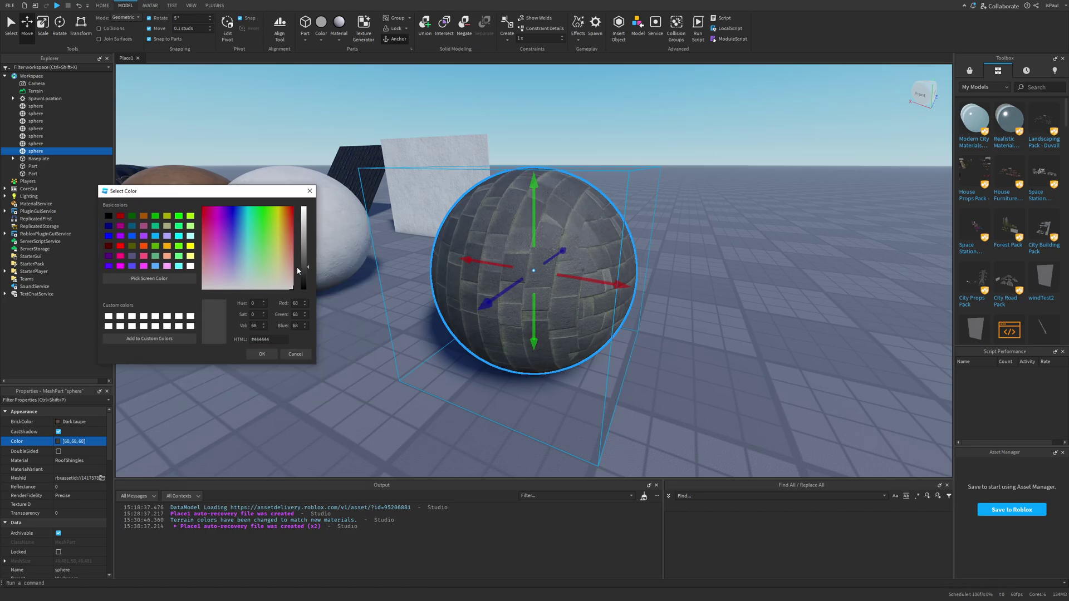
mouse_move(297, 266)
left_mouse_down()
mouse_move(297, 275)
mouse_move(296, 248)
mouse_move(295, 276)
left_mouse_up()
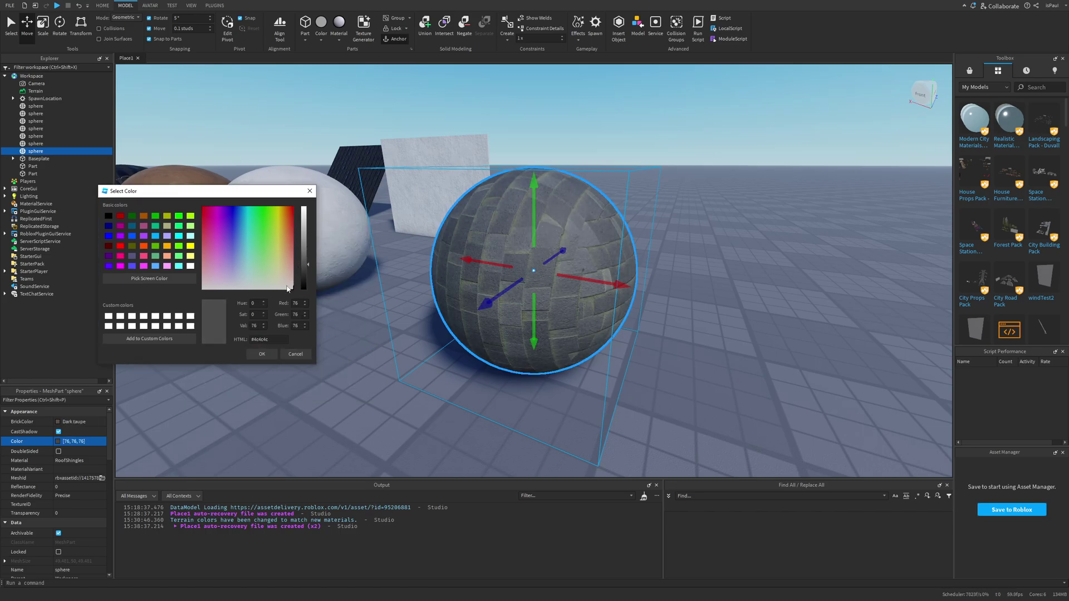
left_click(263, 354)
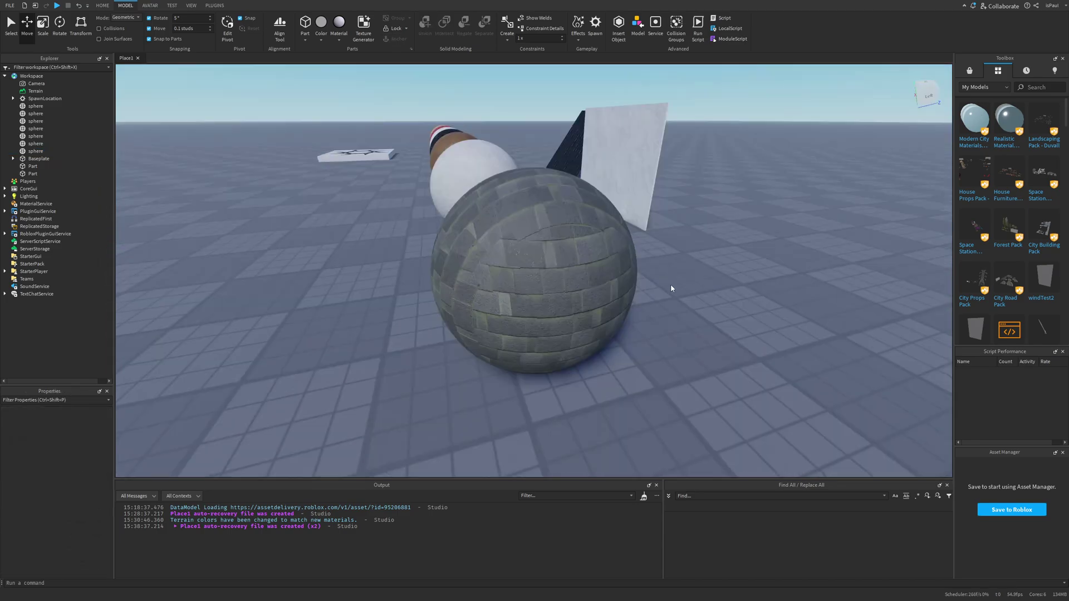
left_click(762, 277)
right_click_drag(762, 277, 640, 179)
key("f")
left_click(696, 241)
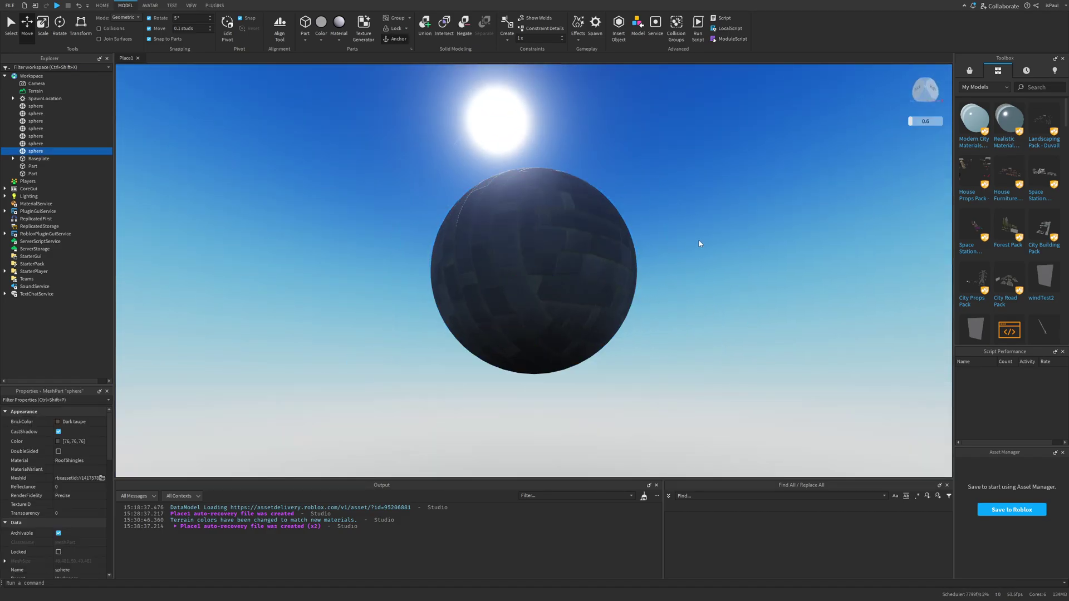
right_click_drag(697, 240, 703, 225)
right_click_drag(719, 281, 716, 283)
Create a thin flat RoofShingles part coloured grey (100, 100, 100) beside the spheres and lower it towards the ground.
left_click(463, 200)
right_click_drag(534, 199, 535, 199)
scroll(545, 186, "down", 3)
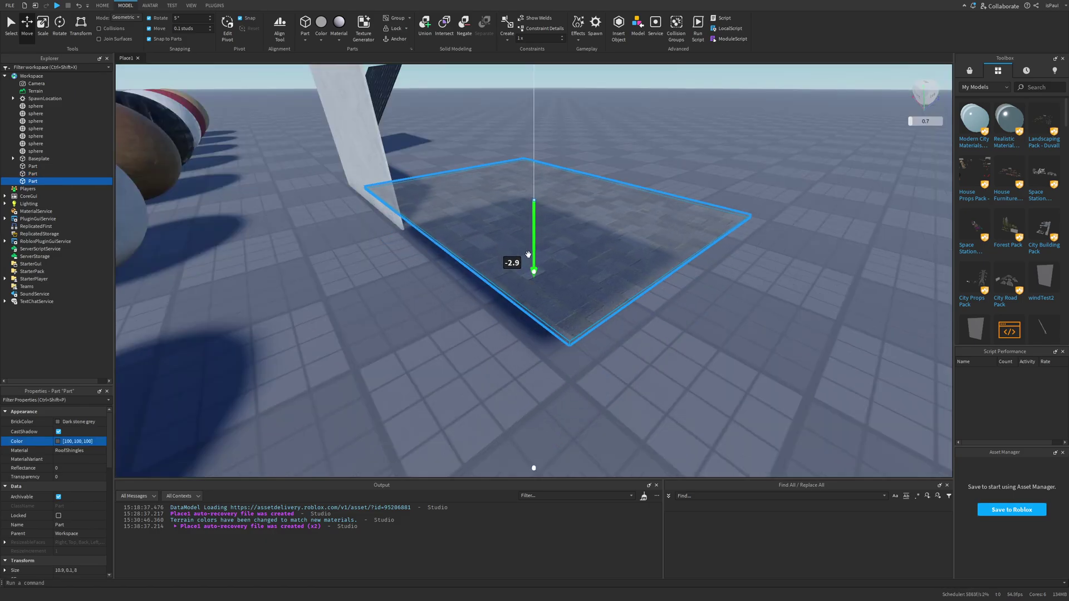
left_click_drag(528, 254, 528, 256)
left_click(618, 323)
right_click_drag(618, 323, 617, 323)
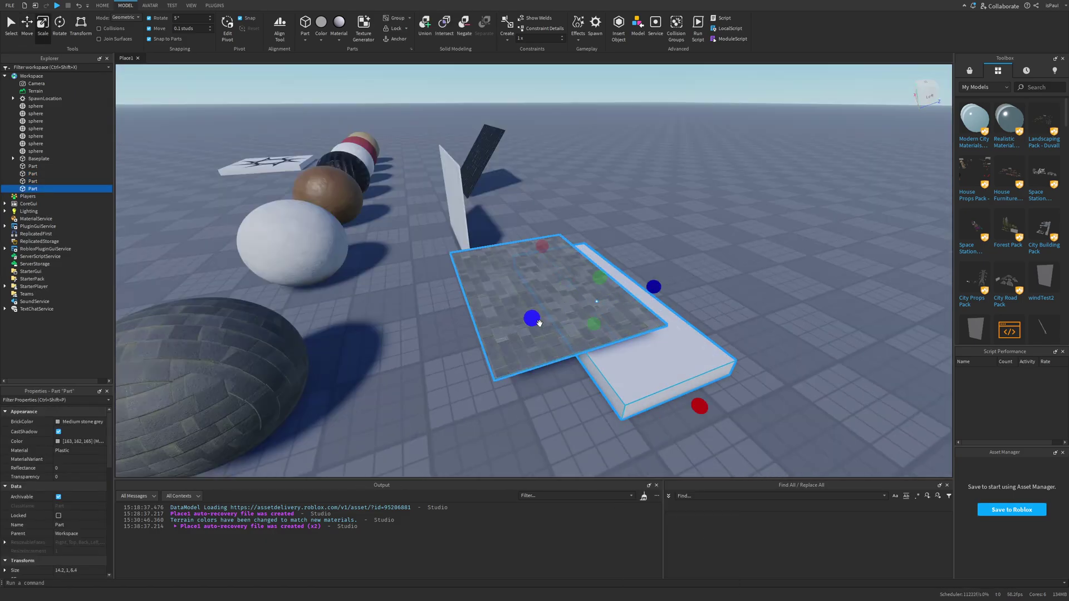
Enlarge the light grey plastic slab under the roof shingles part so that it borders the shingles on all sides.
left_click_drag(389, 337, 387, 338)
left_click(385, 336)
left_click(723, 317)
key("a")
right_click_drag(596, 306, 596, 306)
key("w")
left_click(565, 315)
key("s")
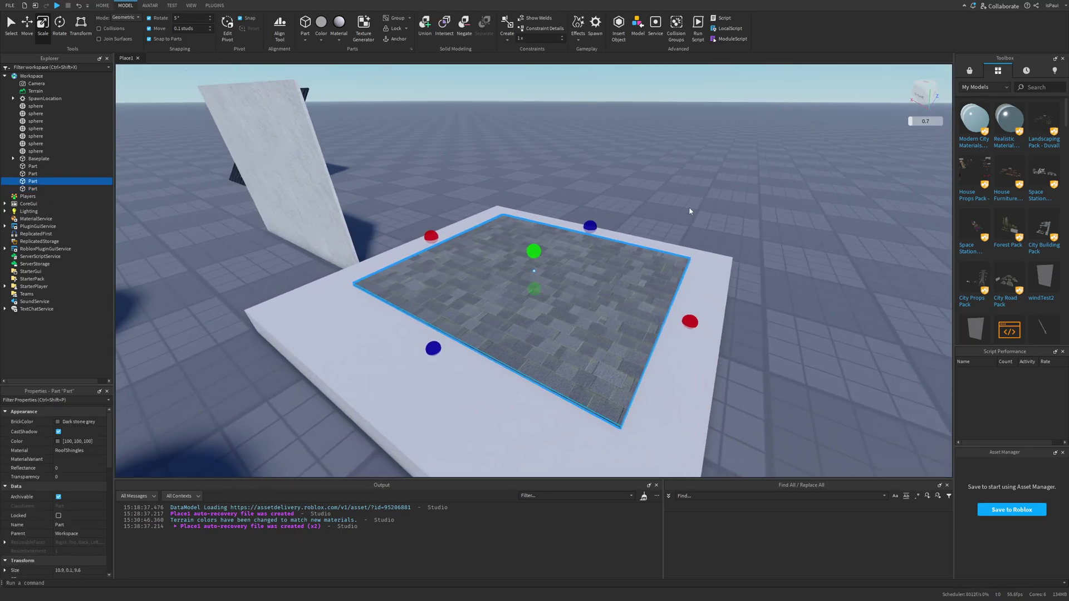
Duplicate the roof shingles sphere to the end of the row and set the copy's material to Rubber.
left_click(698, 223)
right_click_drag(699, 227, 699, 227)
key("s")
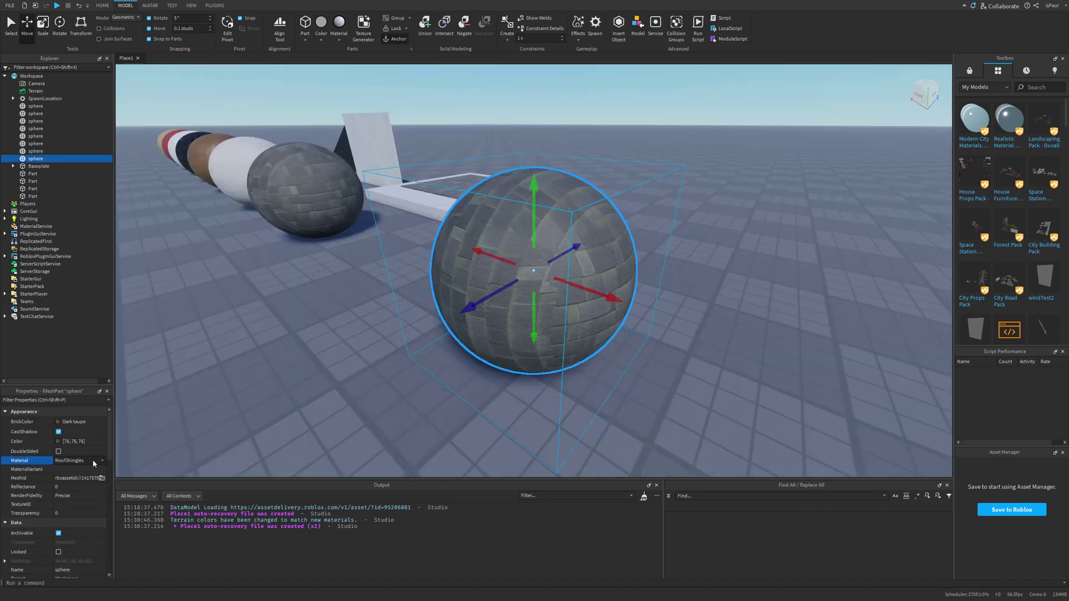
left_click(92, 460)
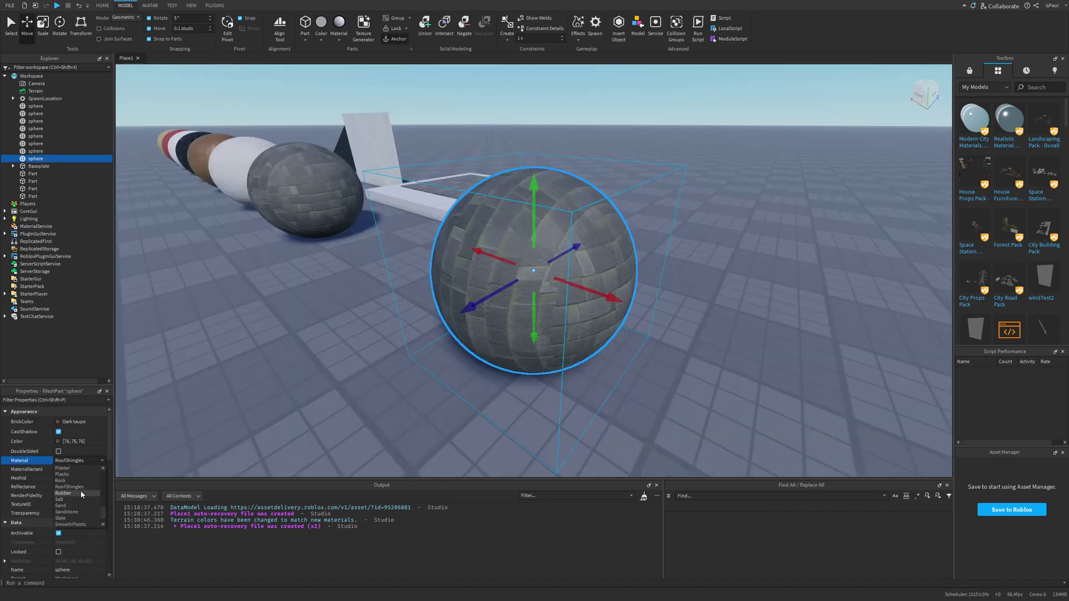
left_click(80, 493)
left_click(640, 398)
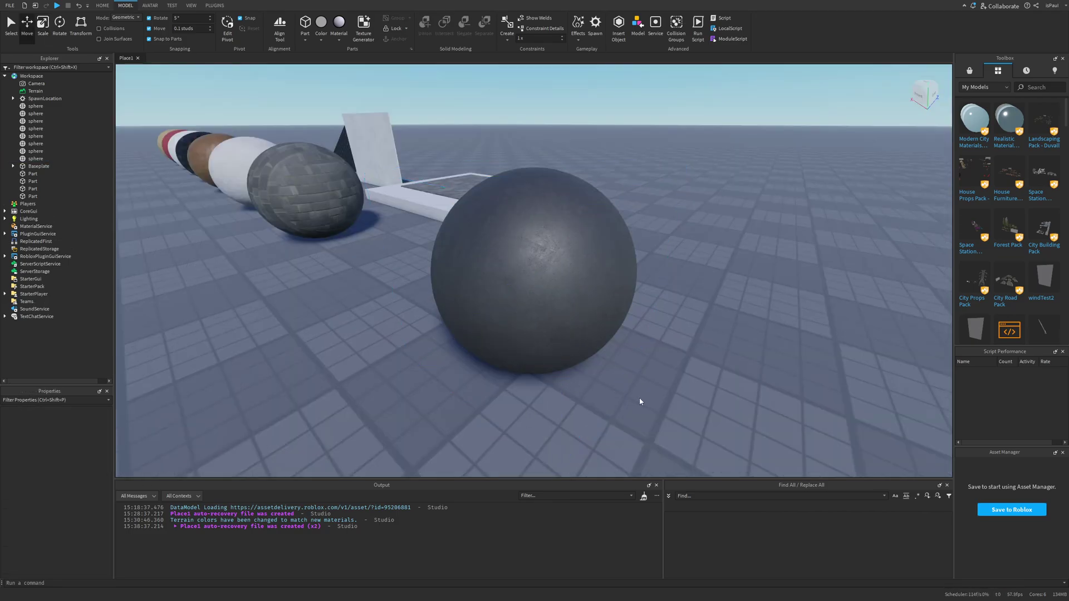
Recolour the rubber sphere to a light grey and inspect its sunlit and shaded sides.
right_click_drag(639, 397, 727, 293)
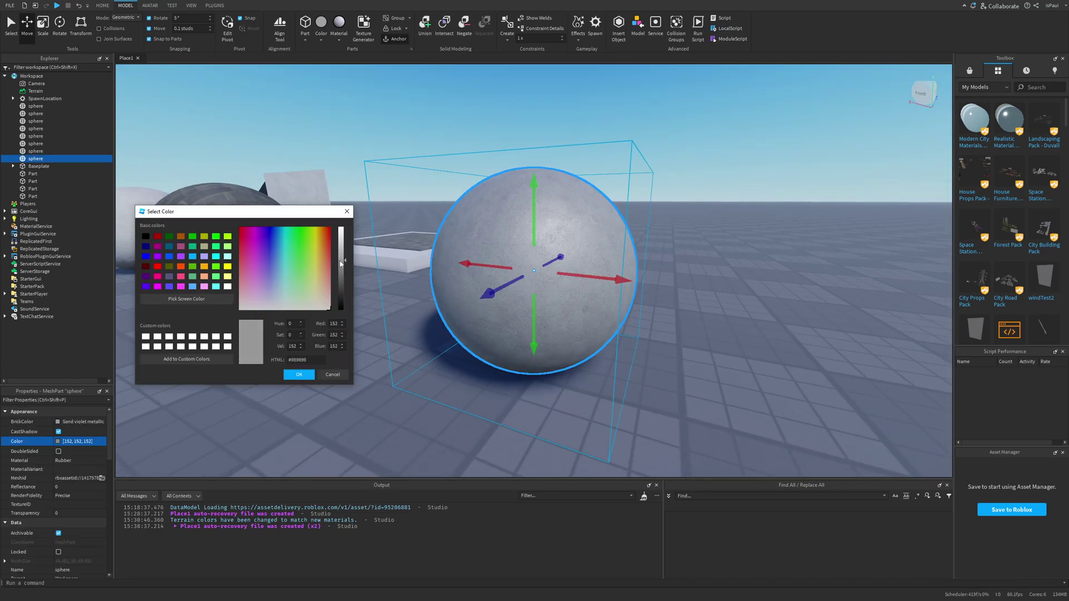
left_click_drag(341, 264, 341, 311)
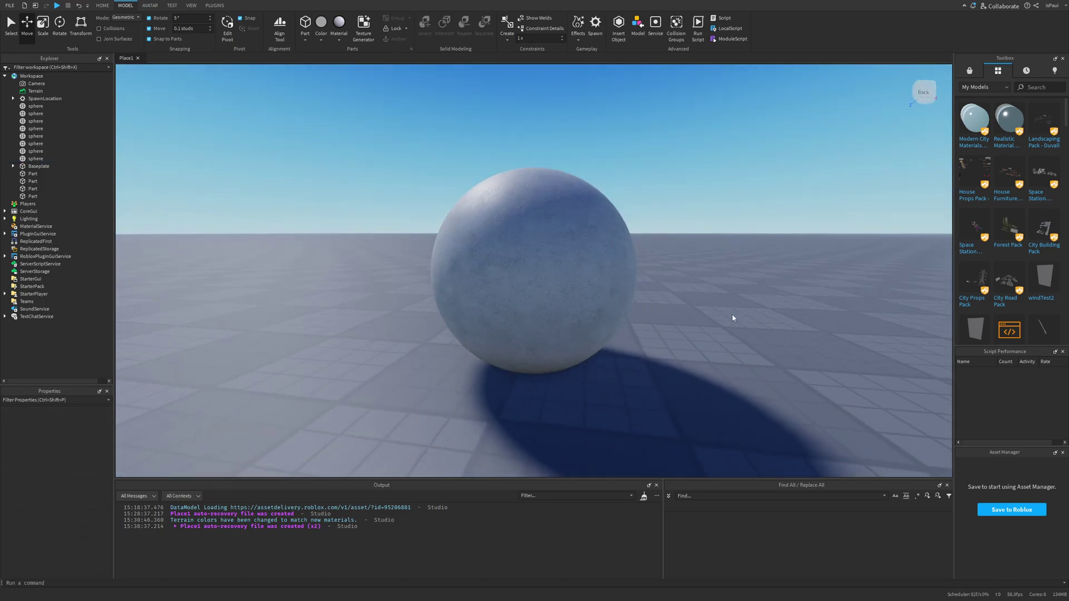
right_click_drag(788, 317, 787, 317)
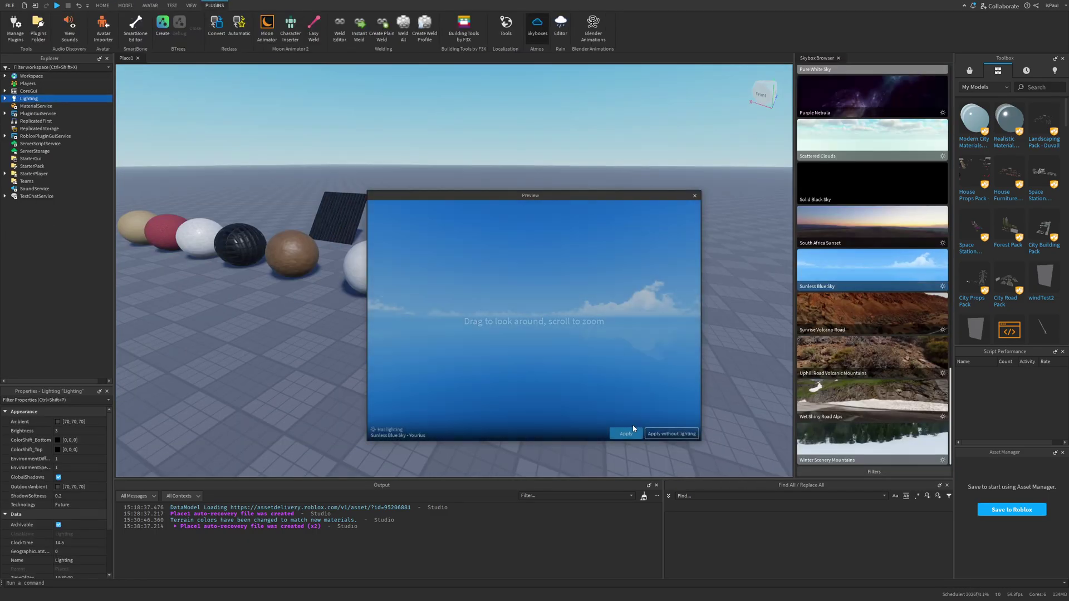
Apply the Sunless Blue Sky skybox with its lighting and inspect the beige sphere under it.
left_click(627, 433)
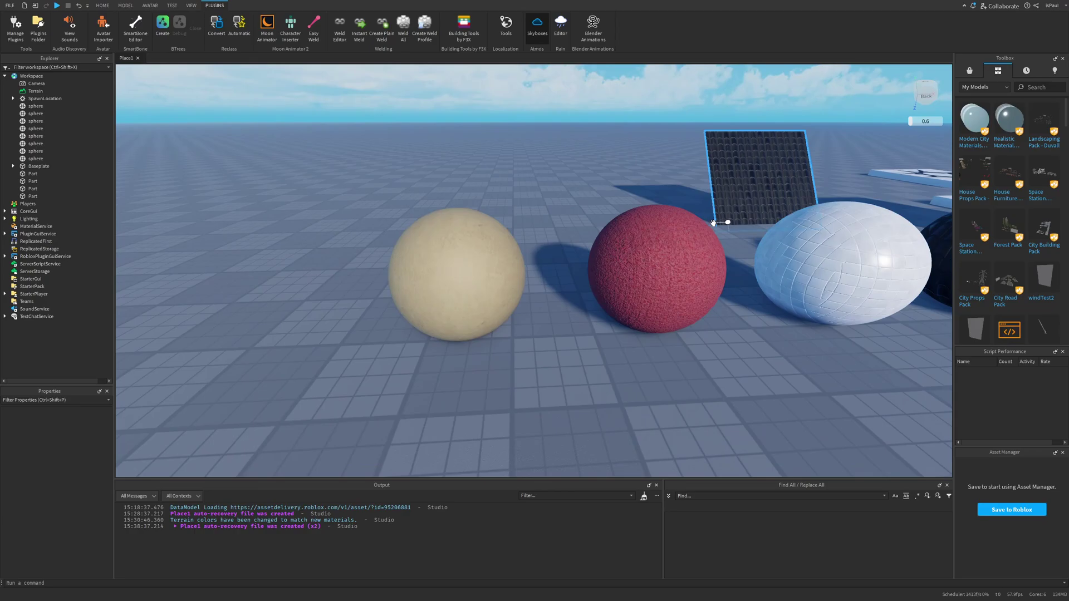
left_click(715, 222)
right_click_drag(691, 338, 692, 338)
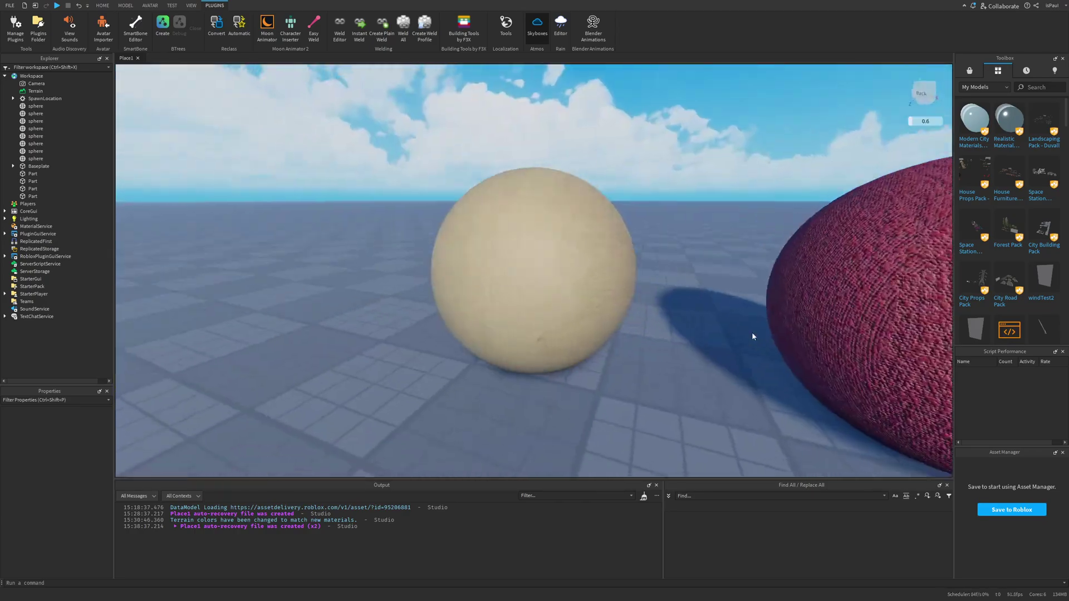
right_click_drag(753, 337, 752, 336)
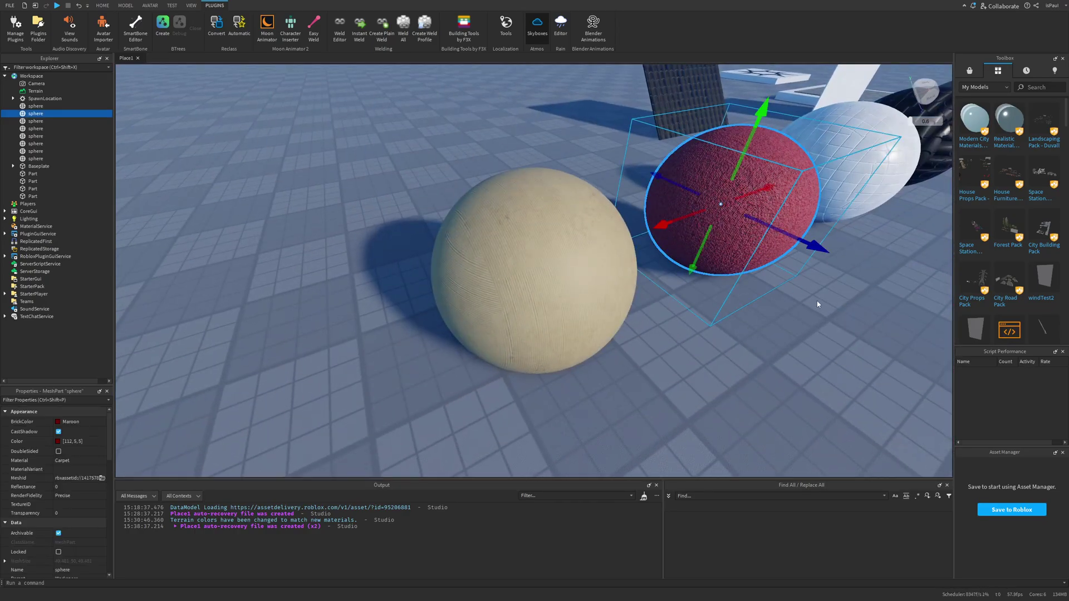
Examine the red carpet, white ceramic tile and black clay roof tile spheres up close under the new sky lighting.
left_click(751, 286)
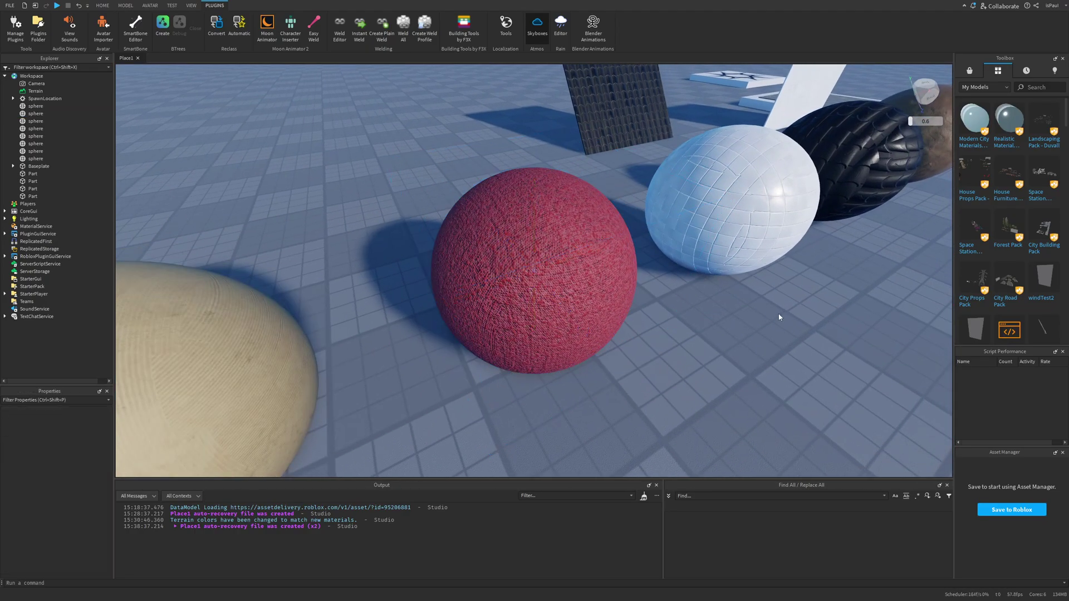
key("w")
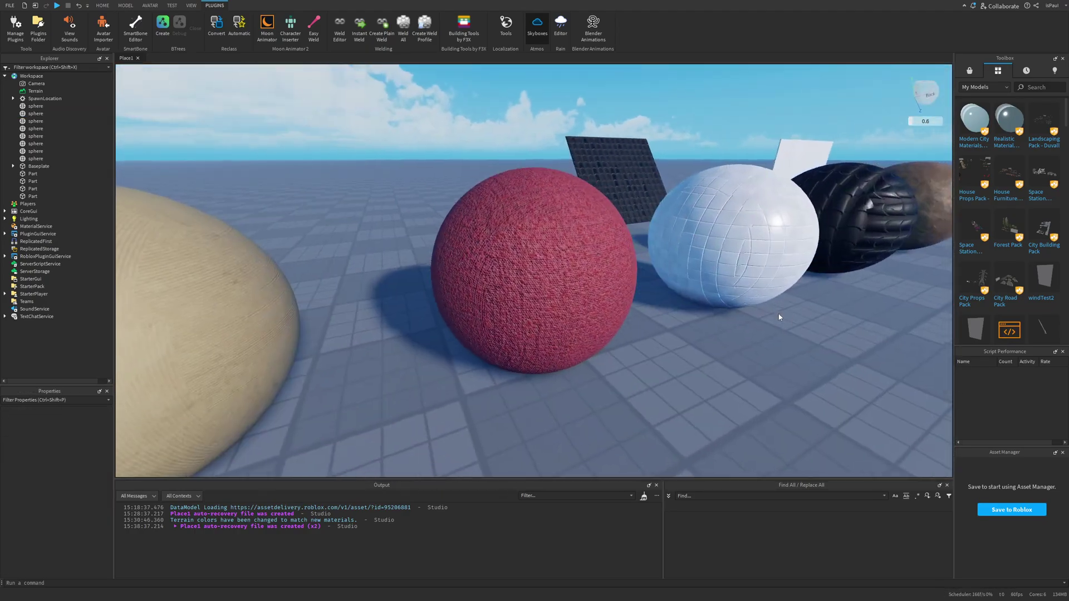
left_click(779, 312)
key("f")
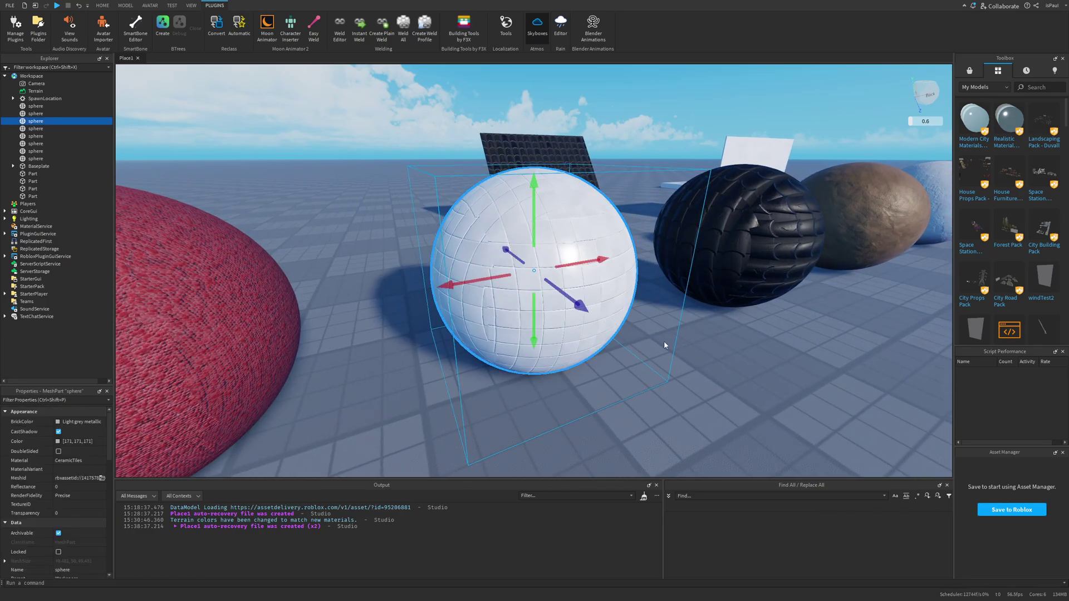
right_click_drag(715, 349, 649, 334)
left_click(776, 282)
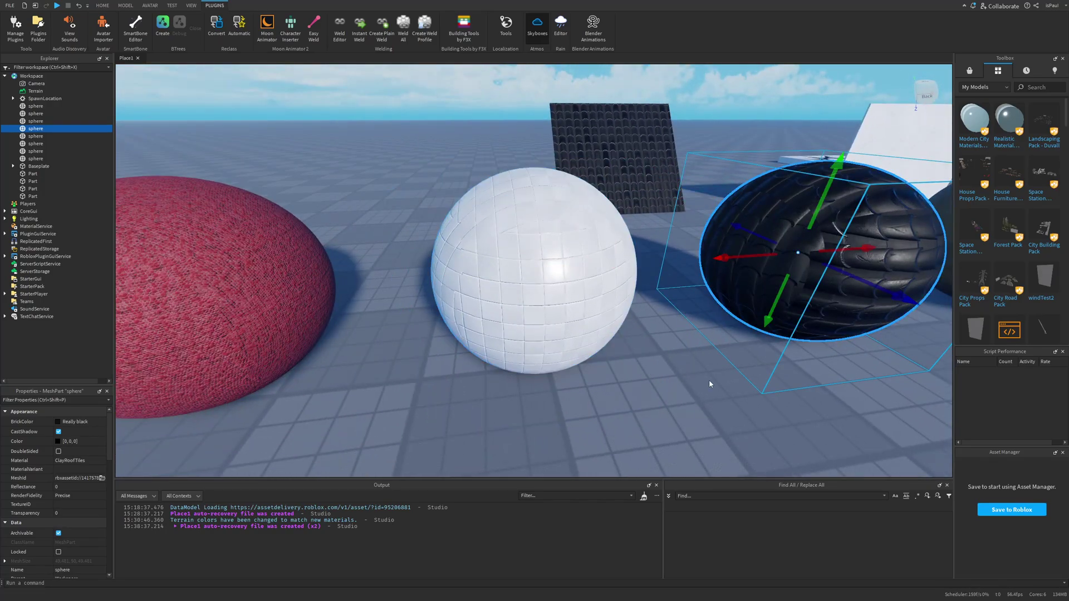
key("f")
left_click(701, 367)
right_click_drag(701, 366, 678, 340)
left_click(678, 340)
Examine the brown leather, white plaster and dark roof shingles spheres up close under the new sky lighting.
left_click(710, 264)
key("f")
left_click(795, 321)
mouse_move(795, 322)
right_mouse_down()
mouse_move(818, 303)
mouse_move(787, 263)
right_mouse_up()
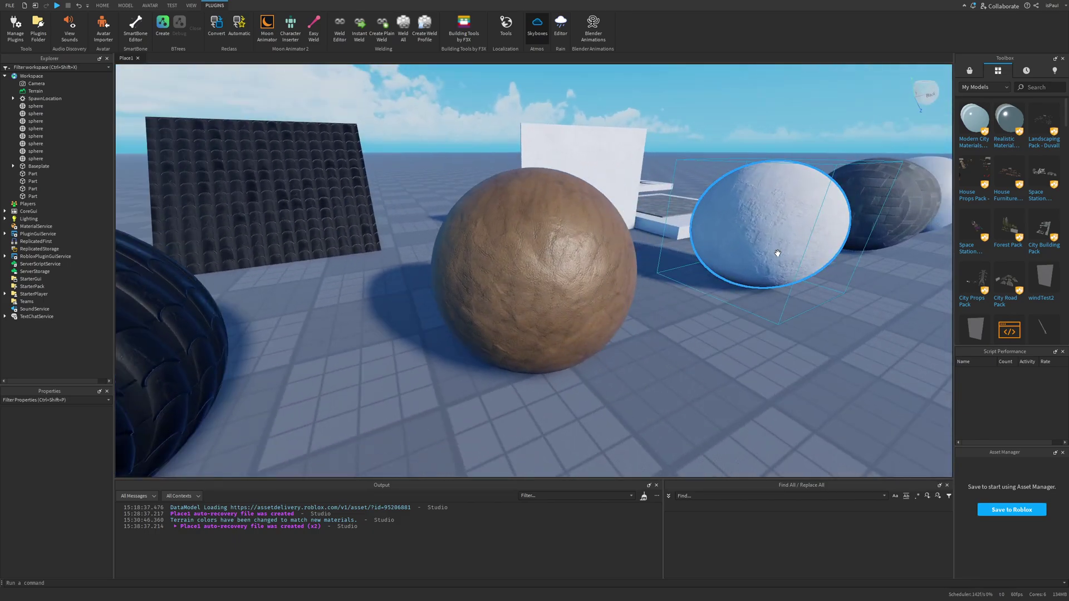
key("f")
left_click(783, 349)
right_click_drag(783, 349, 448, 406)
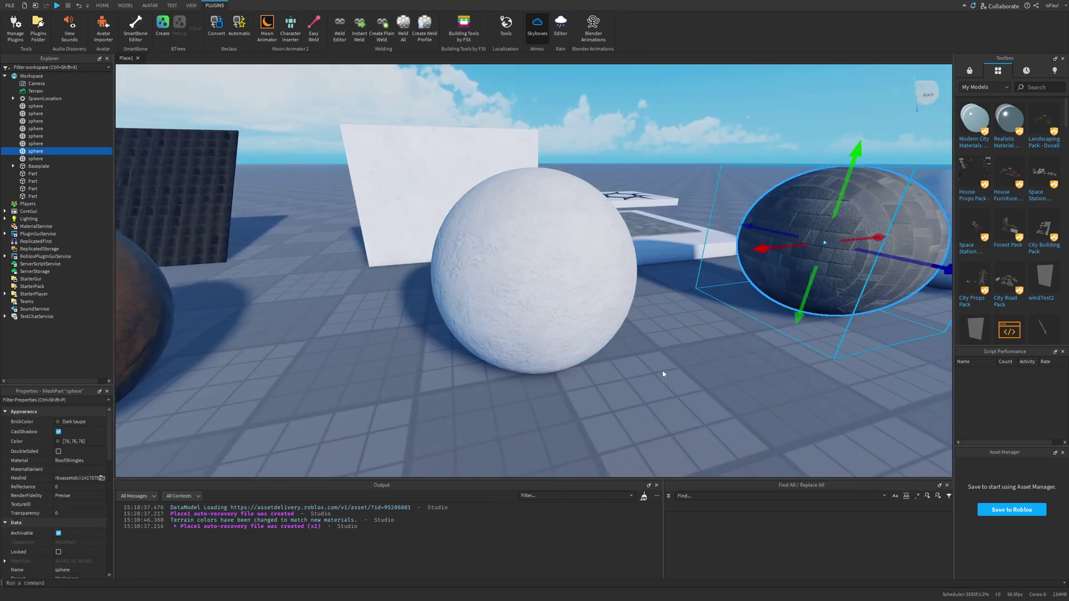
key("f")
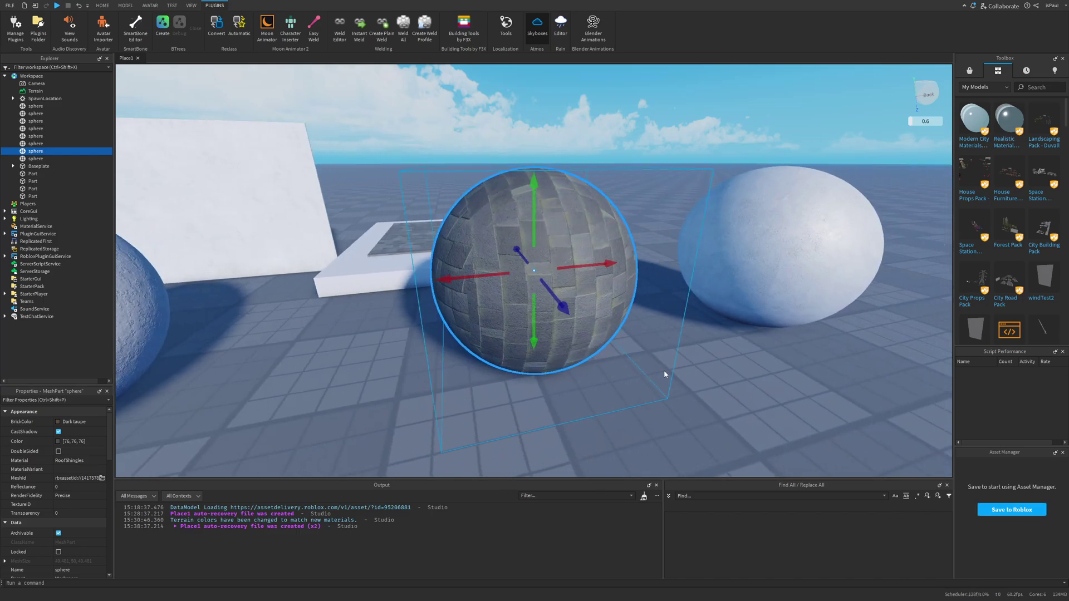
left_click(690, 384)
right_click_drag(690, 385, 700, 377)
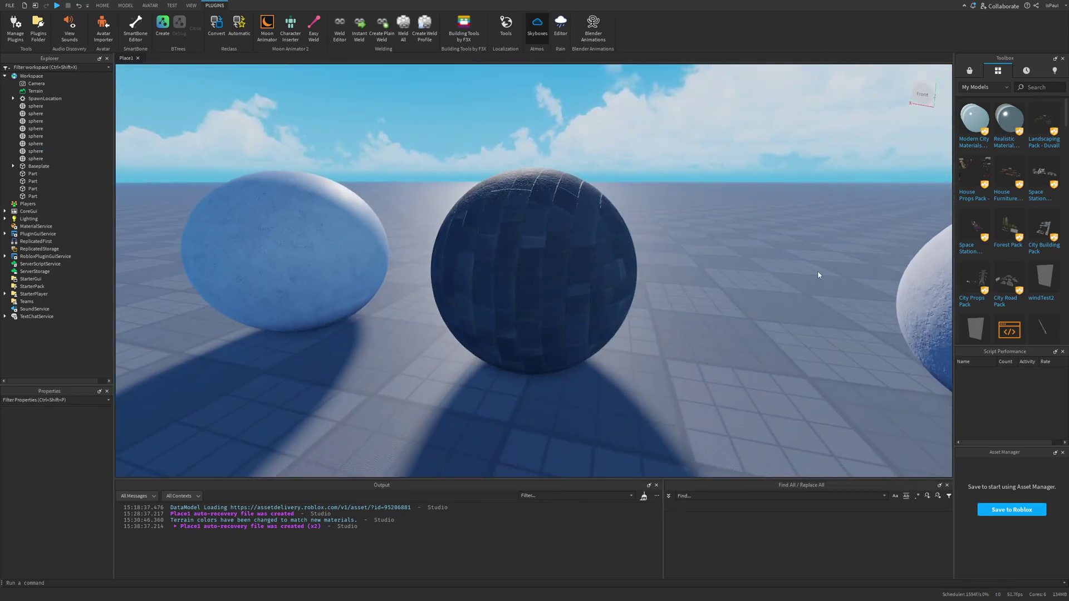
Focus on the light grey rubber sphere beside the roof shingles sphere and examine its surface under the new sky lighting.
right_click_drag(817, 275, 818, 273)
left_click(804, 269)
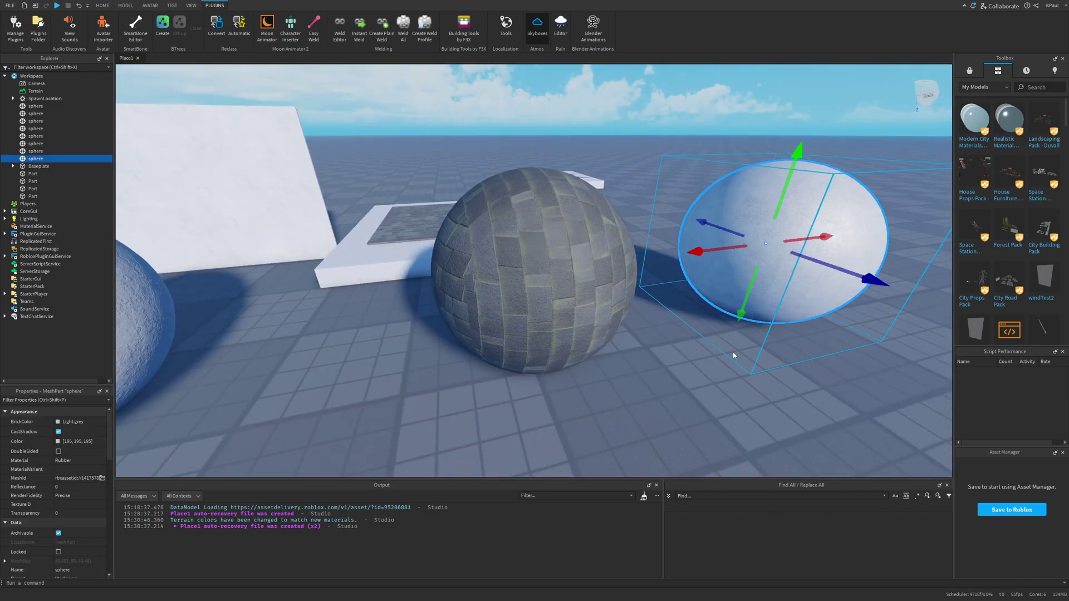
key("f")
left_click(739, 310)
right_click_drag(739, 310, 734, 342)
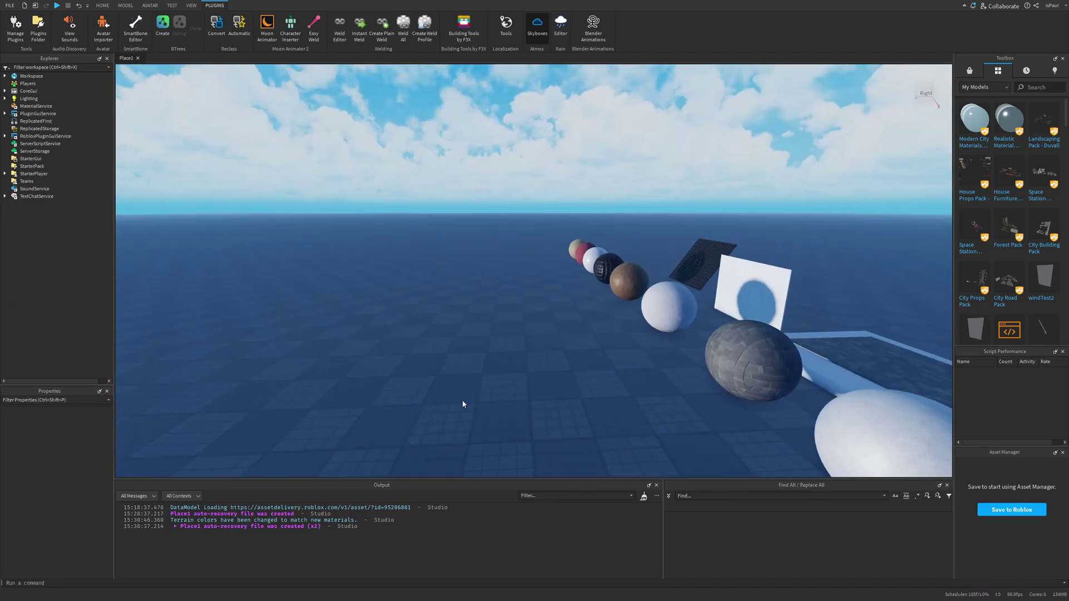
Survey the whole row of material spheres and sample parts under the cloudy sky from the open baseplate.
right_click_drag(462, 400, 603, 342)
key("w")
key("a")
key("d")
key("d")
right_click_drag(693, 360, 693, 357)
scroll(692, 357, "up", 4)
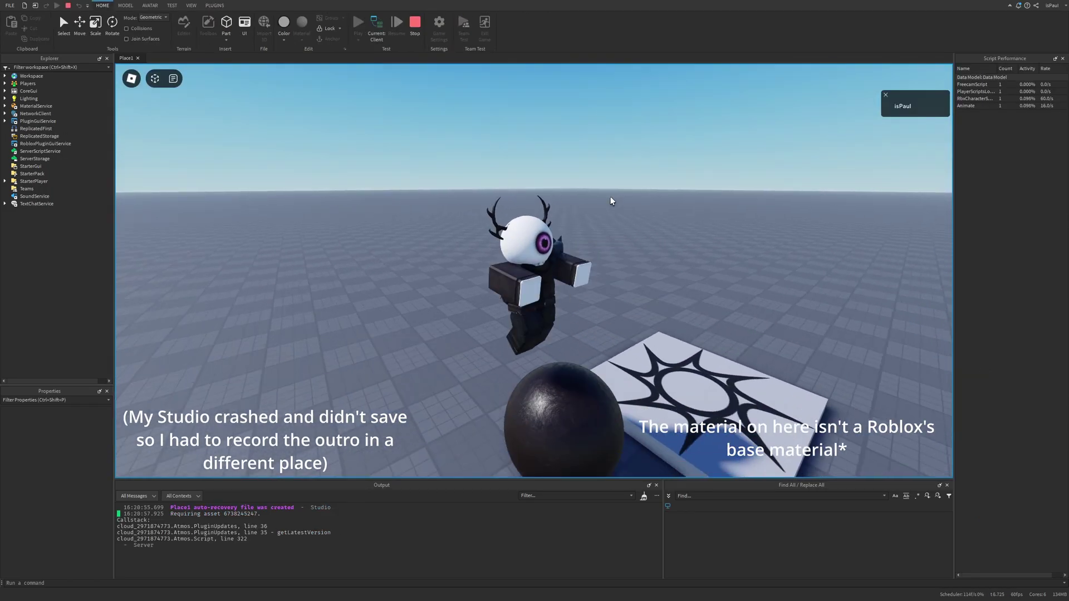
Walk and jump the avatar around and onto the dark sphere beside the spawn pad in the running playtest.
key("w")
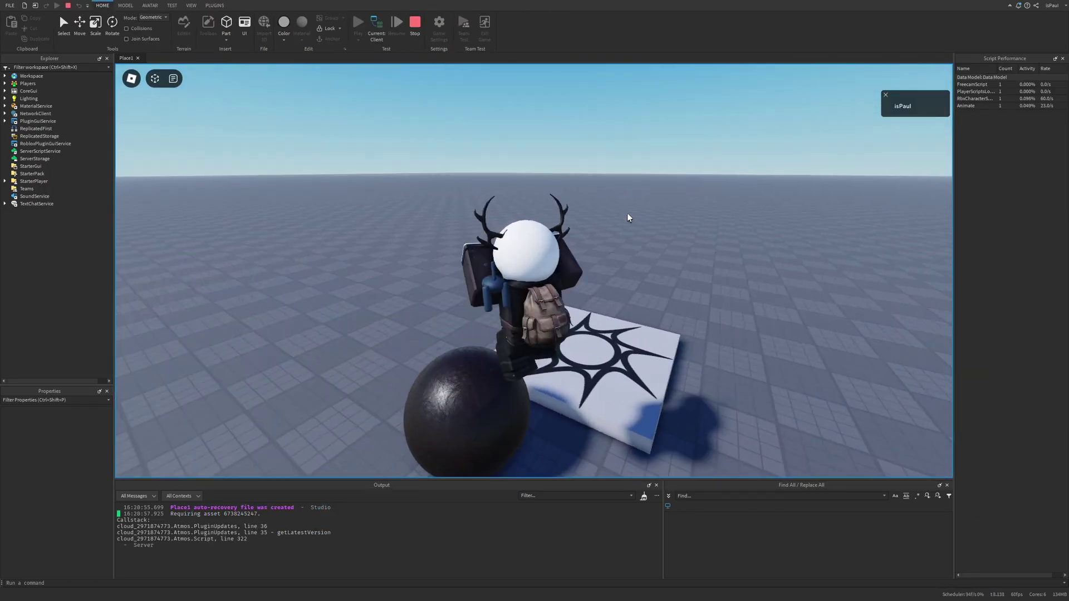
key("space")
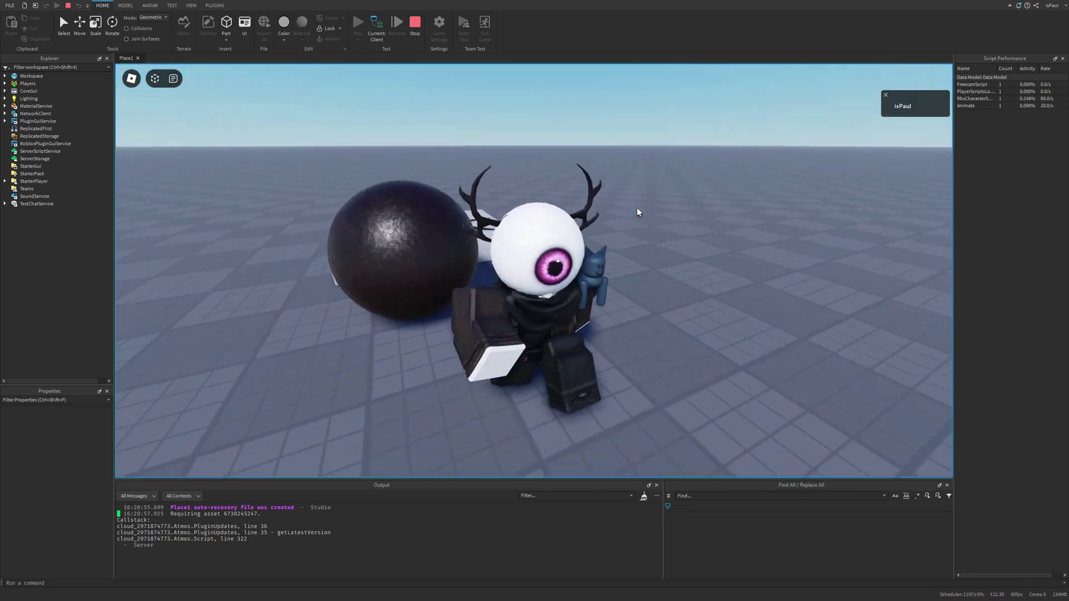
key("space")
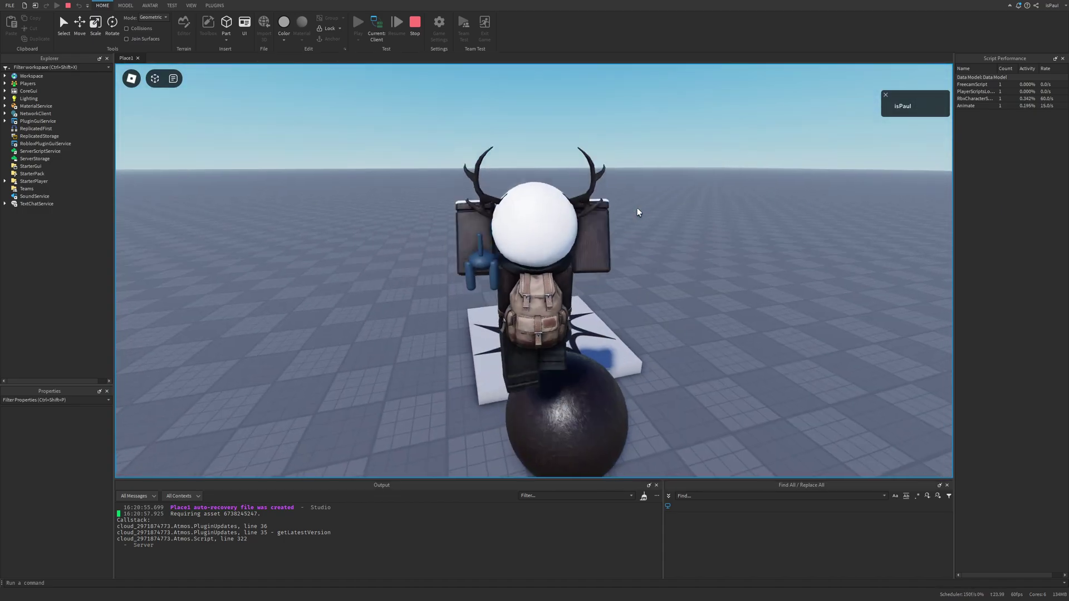
key("space")
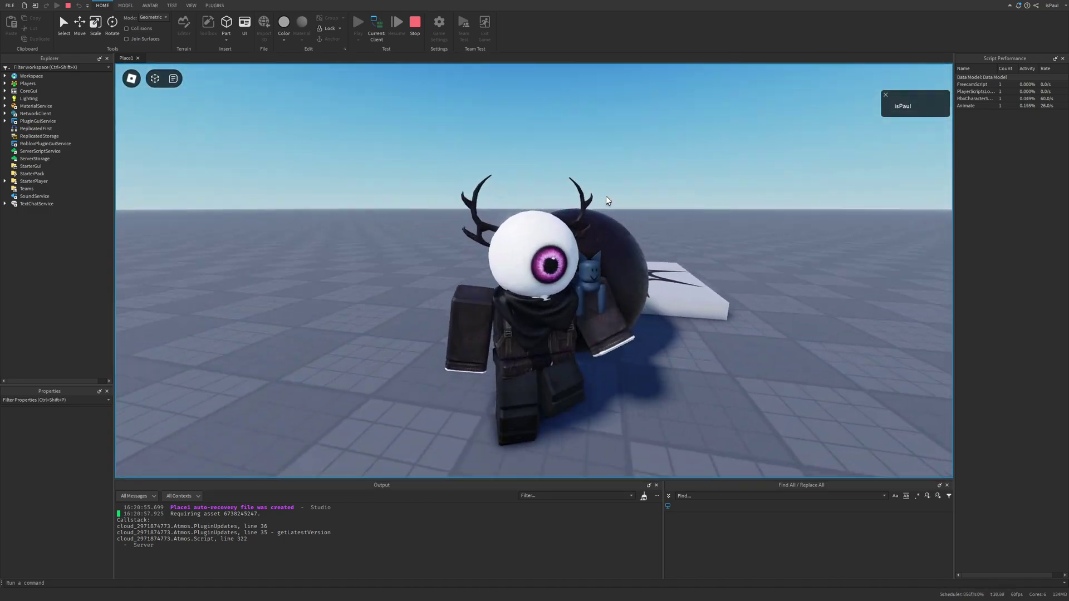